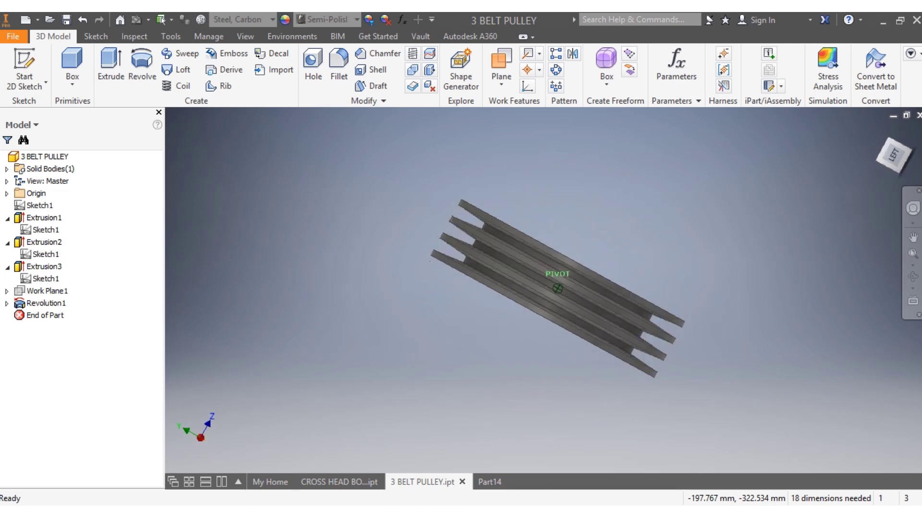
Create a new part file from the metric Standard (mm).ipt template.
{"action": "key", "text": "F6"}
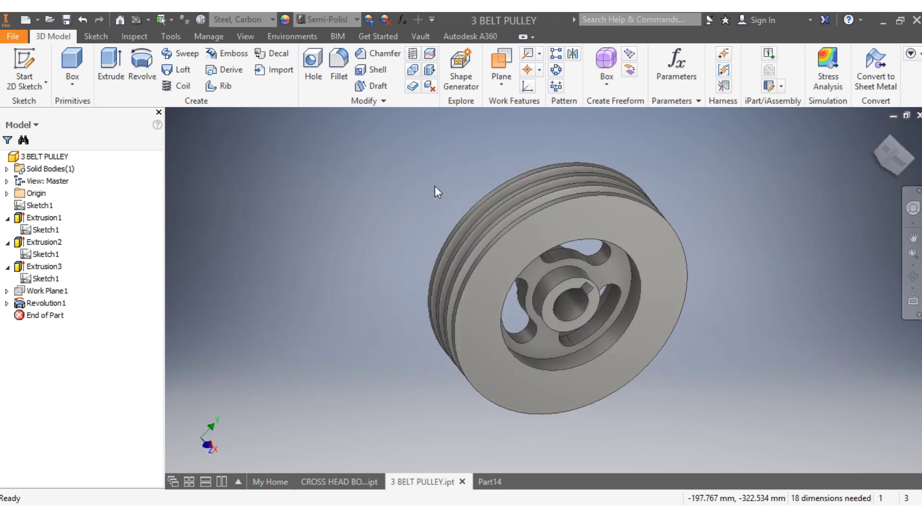
{"action": "left_click", "coordinate": [20, 22]}
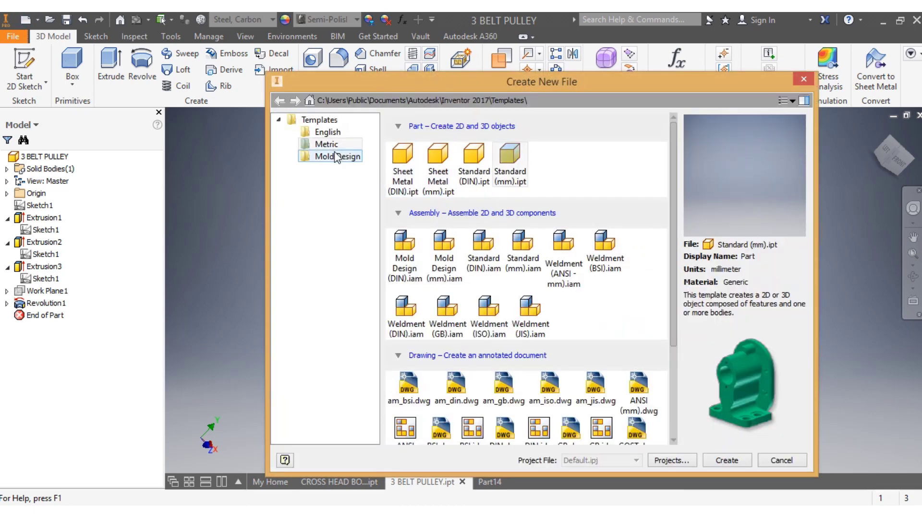
{"action": "left_click", "coordinate": [727, 461]}
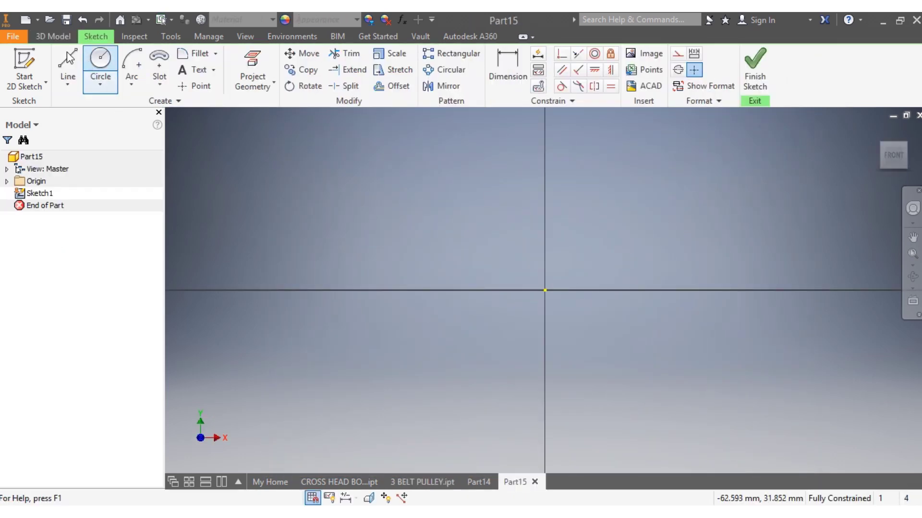
Sketch a vertical line about 44 mm long passing through the origin.
{"action": "left_click", "coordinate": [68, 54]}
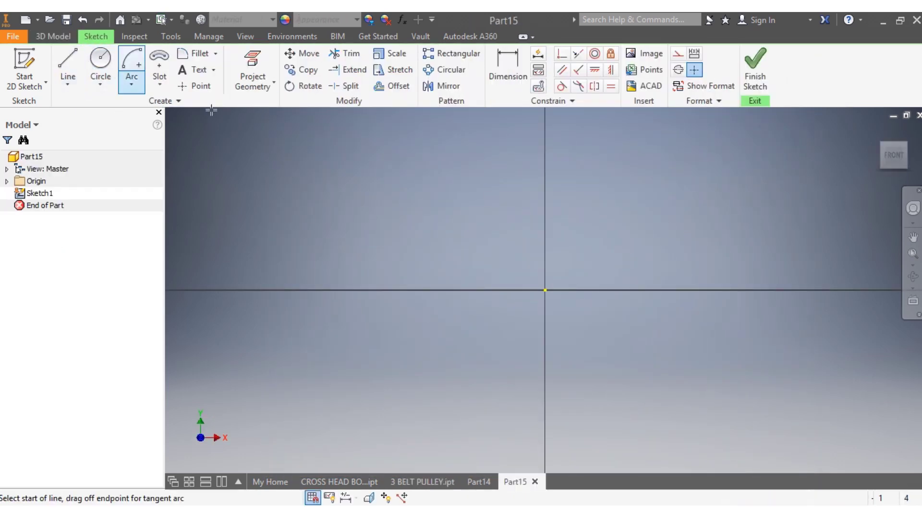
{"action": "left_click", "coordinate": [546, 126]}
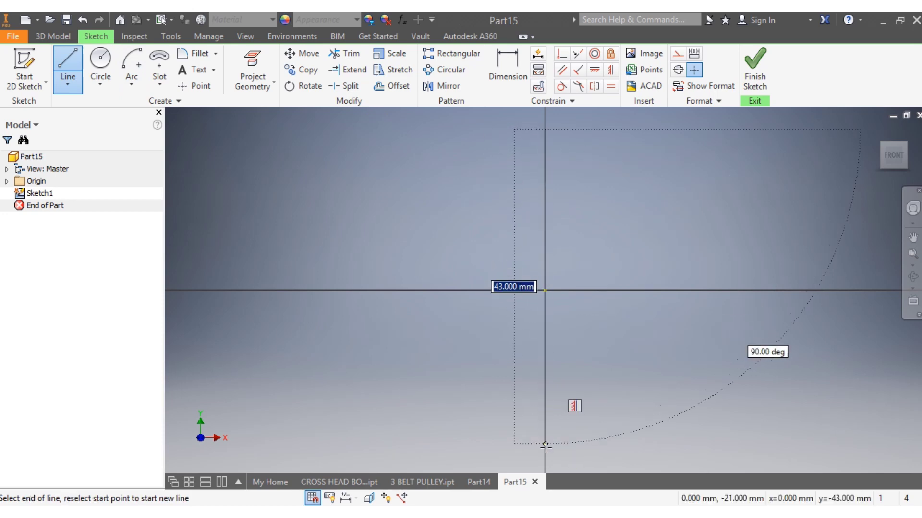
{"action": "left_click", "coordinate": [545, 450]}
{"action": "key", "text": "Escape"}
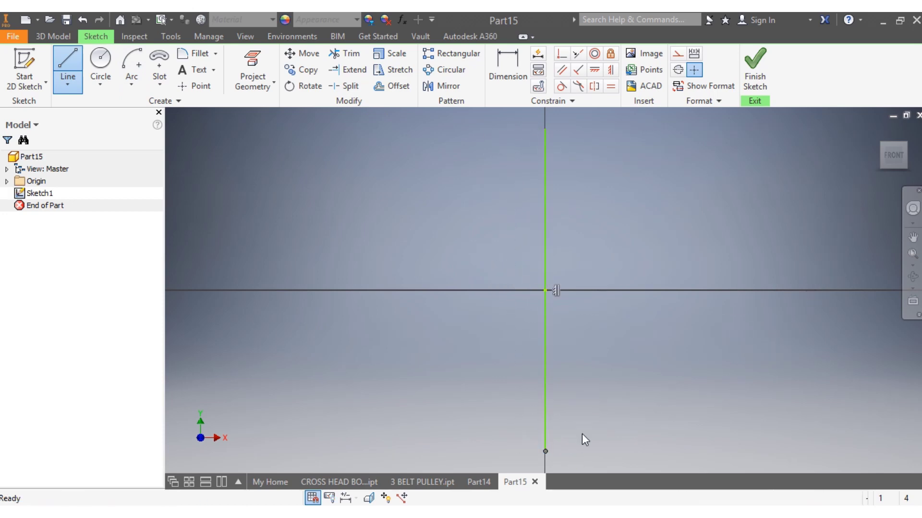
Dimension the vertical line's length and set it to 700 mm.
{"action": "left_click", "coordinate": [498, 68]}
{"action": "left_click", "coordinate": [545, 191]}
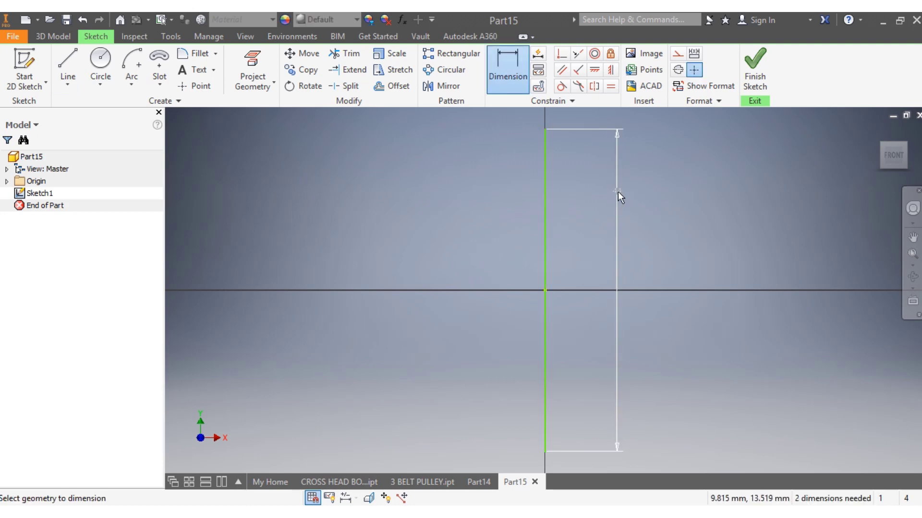
{"action": "left_click", "coordinate": [617, 191]}
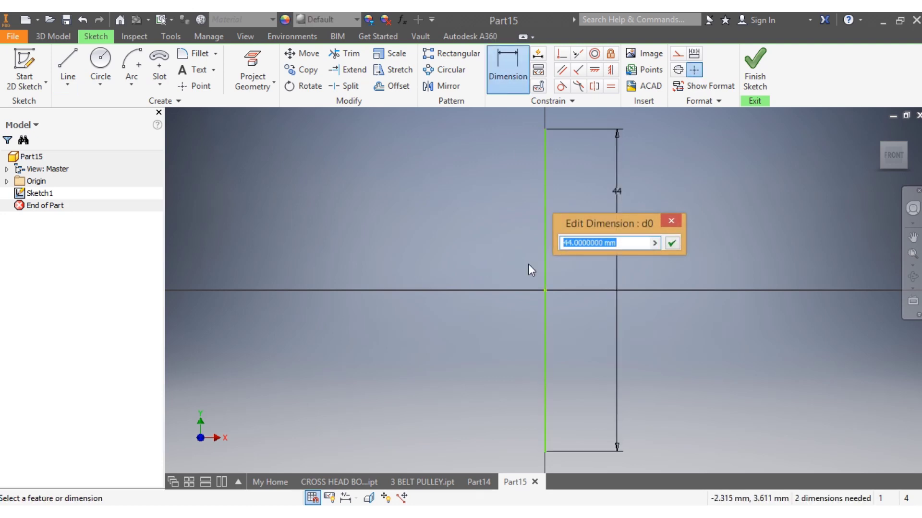
{"action": "type", "text": "700"}
{"action": "key", "text": "Return"}
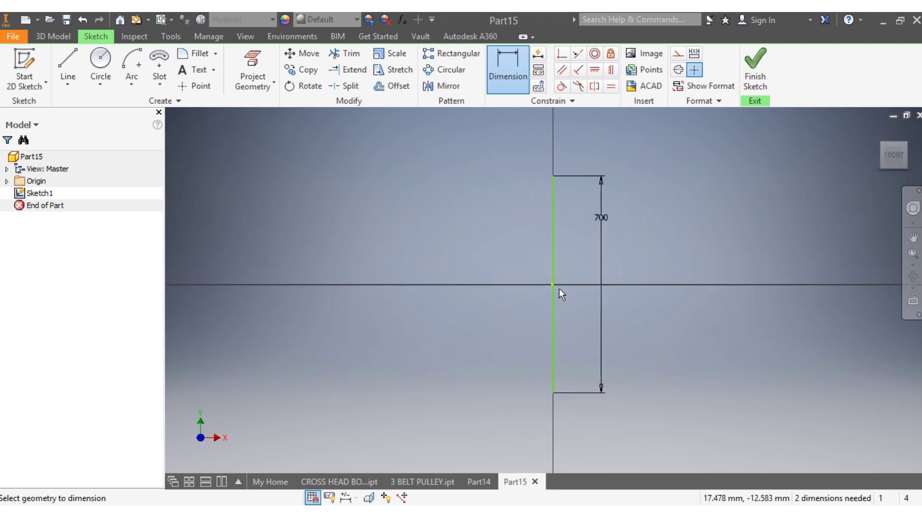
Sketch a long horizontal line through the origin, extending well beyond both sides of the vertical line.
{"action": "left_click", "coordinate": [68, 63]}
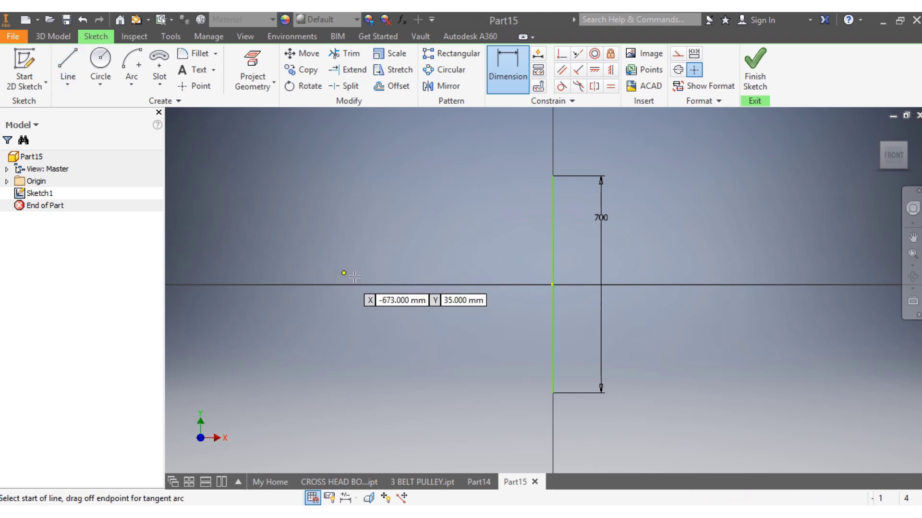
{"action": "left_click", "coordinate": [368, 285]}
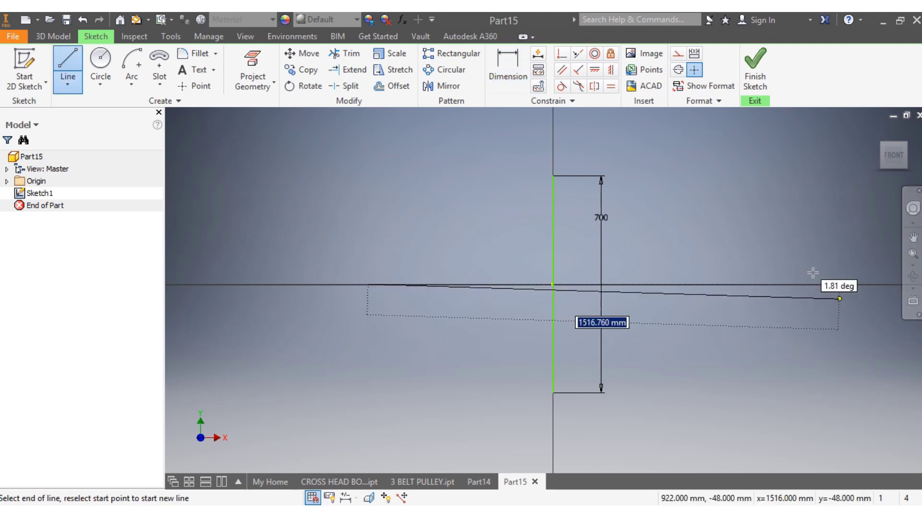
{"action": "left_click", "coordinate": [810, 284]}
{"action": "key", "text": "Escape"}
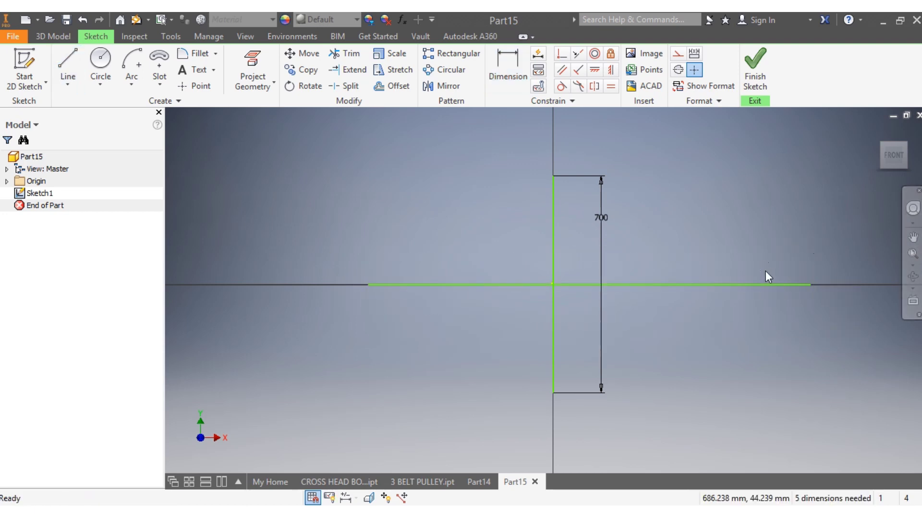
Draw four concentric circles centred on the origin, about 511, 352, 211 and 114 mm in diameter.
{"action": "left_click", "coordinate": [100, 62]}
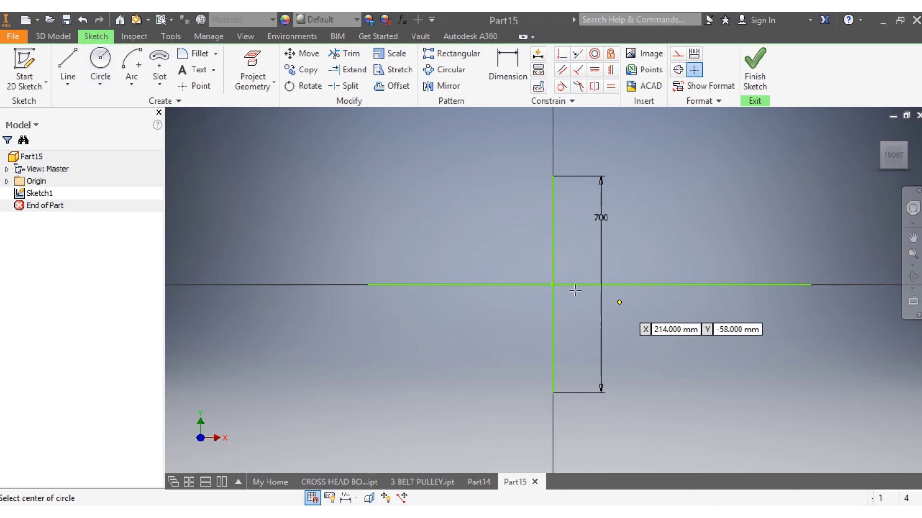
{"action": "left_click", "coordinate": [553, 285]}
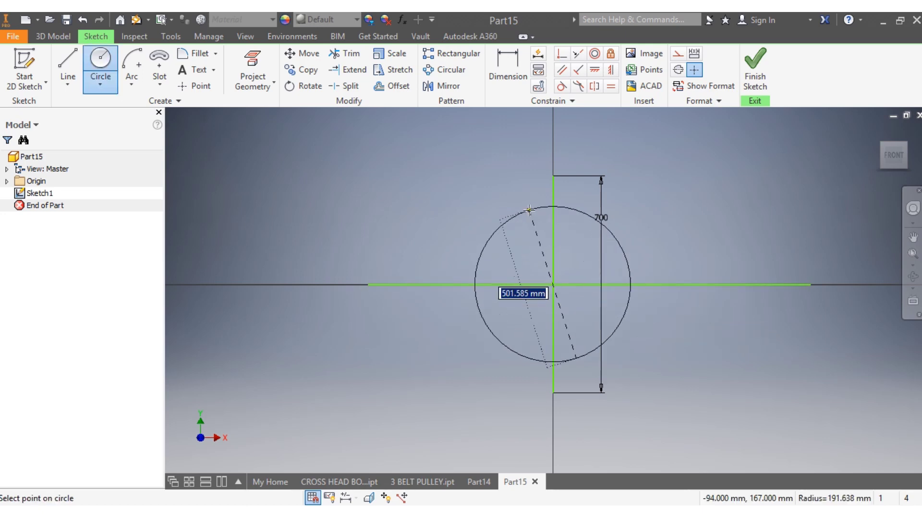
{"action": "left_click", "coordinate": [530, 207]}
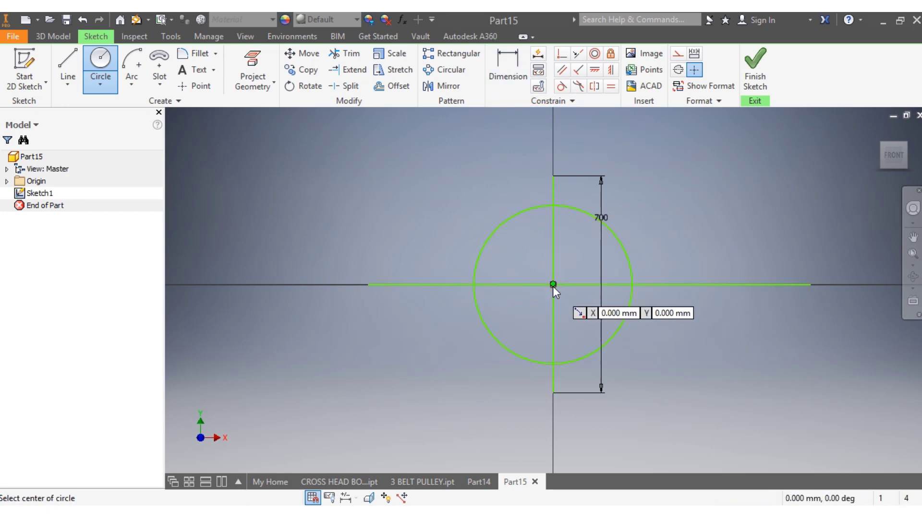
{"action": "left_click", "coordinate": [553, 285]}
{"action": "left_click", "coordinate": [536, 233]}
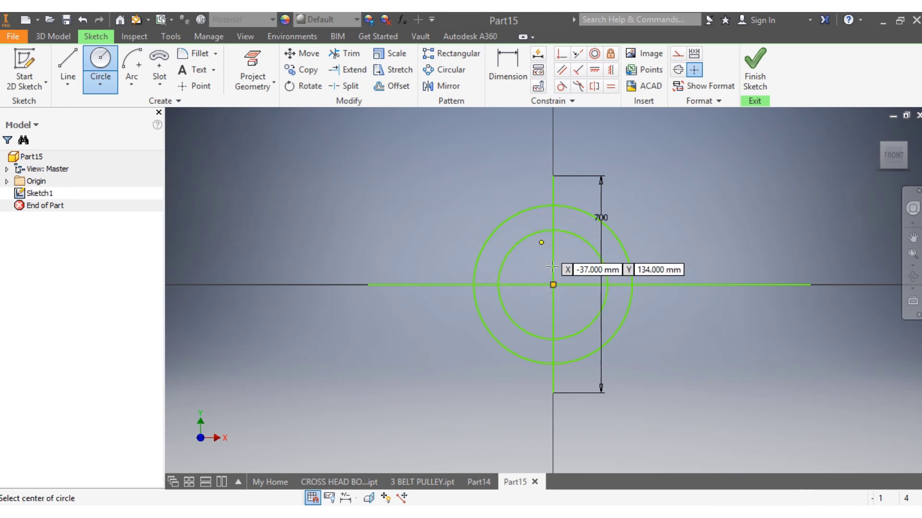
{"action": "left_click", "coordinate": [553, 284]}
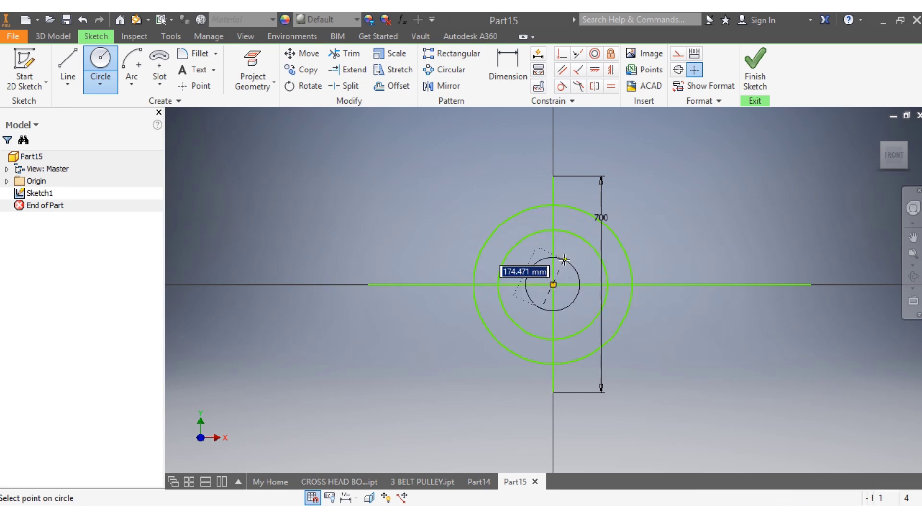
{"action": "left_click", "coordinate": [572, 257]}
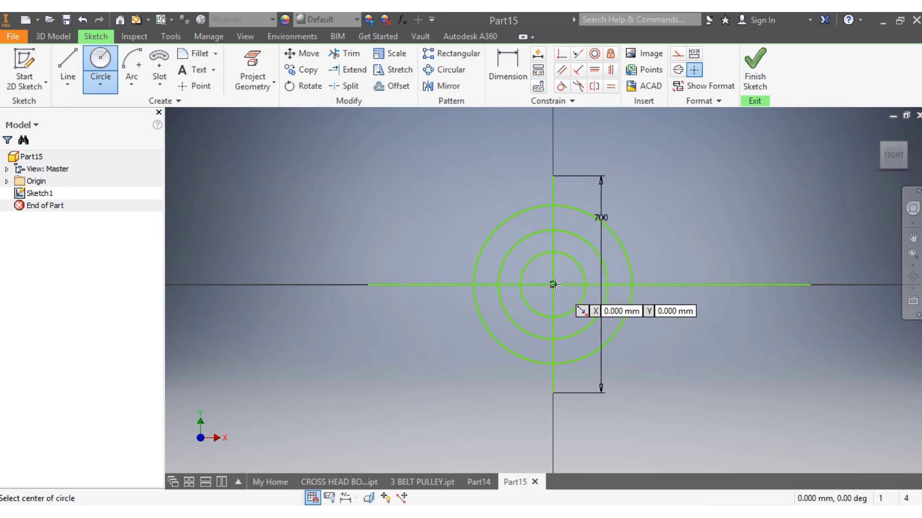
{"action": "left_click", "coordinate": [553, 285]}
{"action": "left_click", "coordinate": [561, 269]}
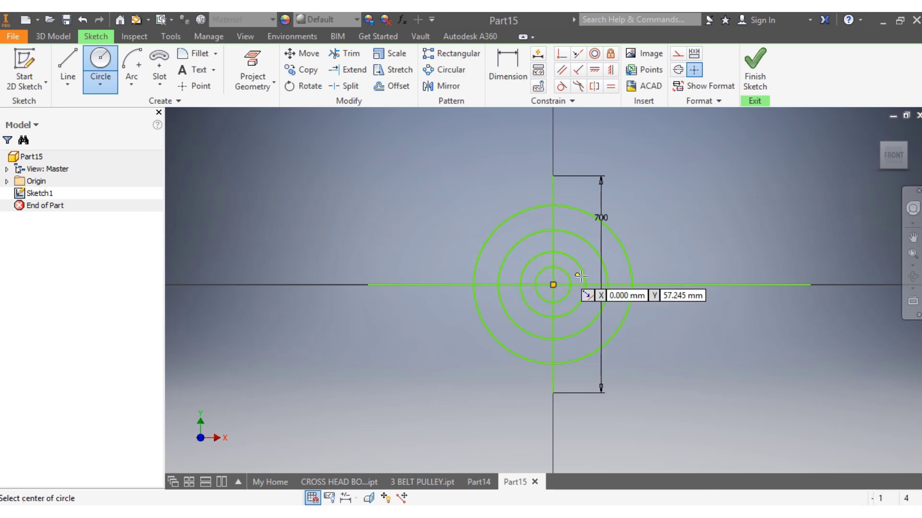
Dimension the outermost circle with a diameter of 400 mm.
{"action": "left_click", "coordinate": [507, 67]}
{"action": "left_click", "coordinate": [615, 231]}
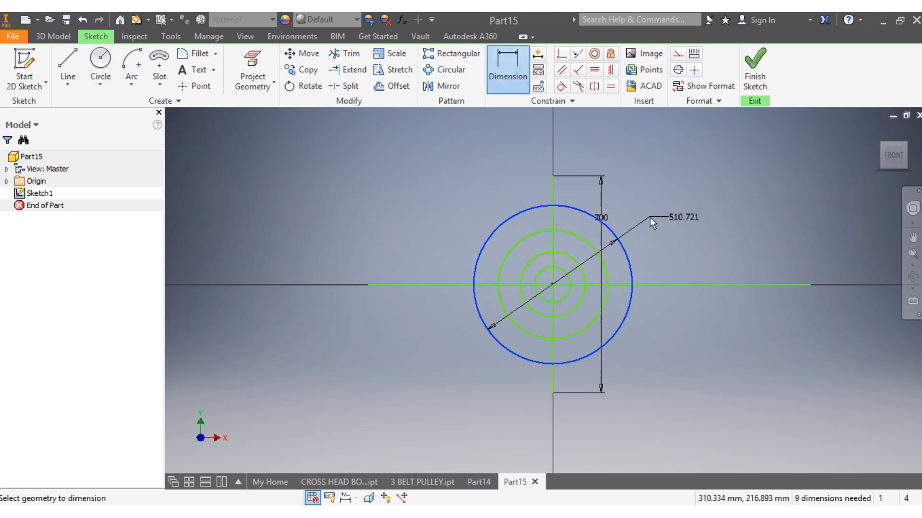
{"action": "left_click", "coordinate": [676, 217]}
{"action": "type", "text": "400"}
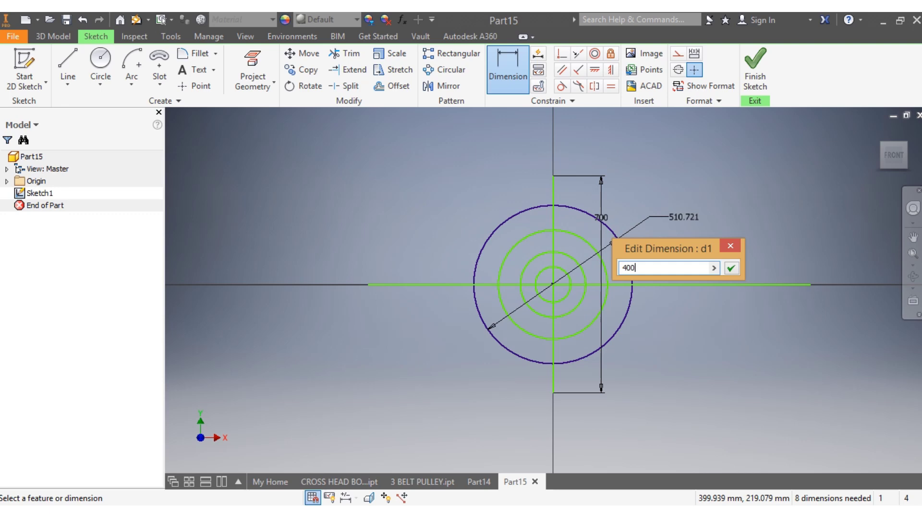
{"action": "key", "text": "Return"}
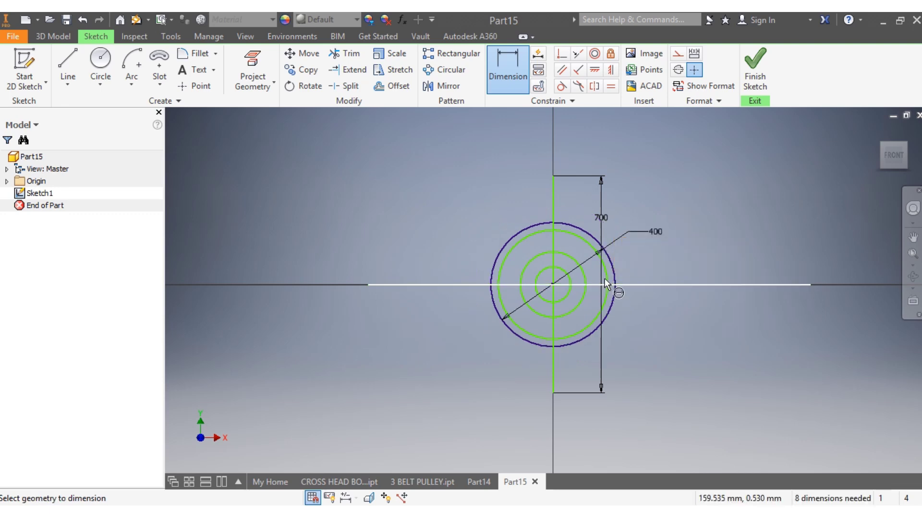
Dimension the second-largest circle with a diameter of 240 mm.
{"action": "left_click", "coordinate": [604, 277]}
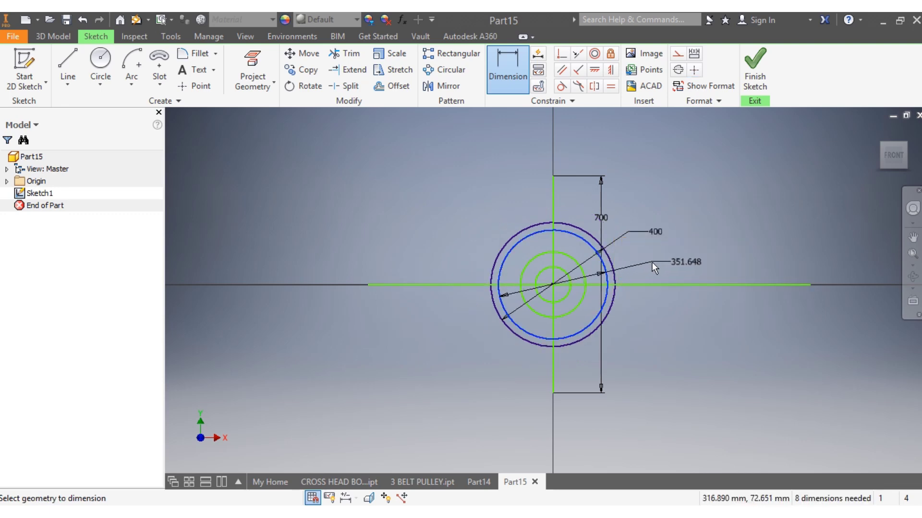
{"action": "left_click", "coordinate": [669, 261]}
{"action": "type", "text": "2"}
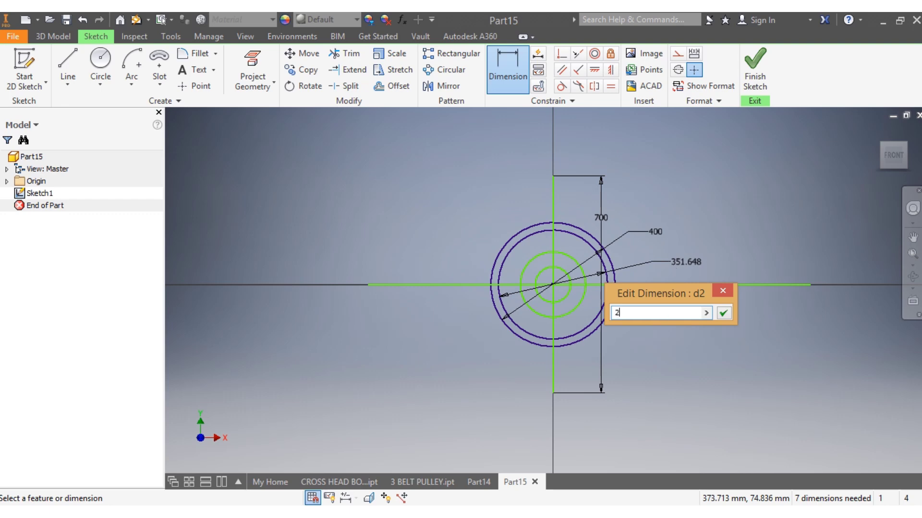
{"action": "type", "text": "40"}
{"action": "key", "text": "Return"}
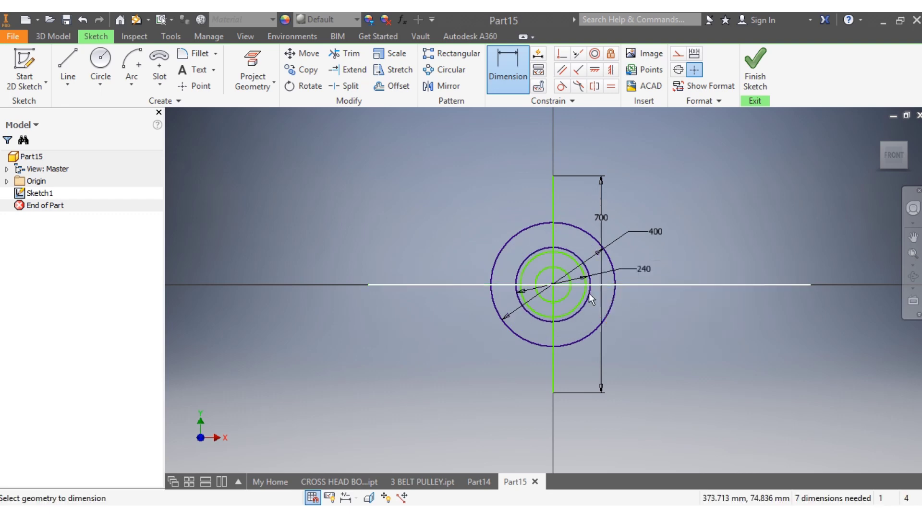
Dimension the third-largest circle, just inside the 240 mm circle, with a diameter of 100 mm.
{"action": "scroll", "coordinate": [580, 297], "scroll_direction": "up", "scroll_amount": 3}
{"action": "left_click", "coordinate": [600, 302]}
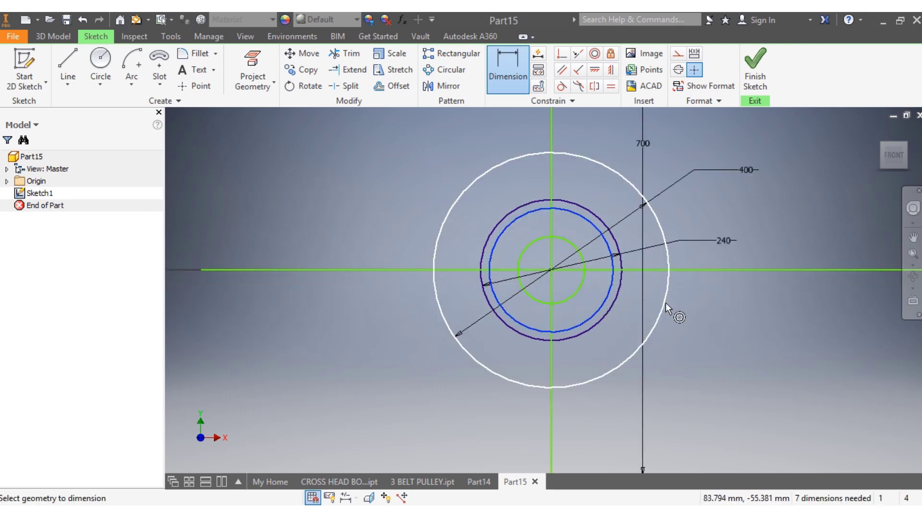
{"action": "left_click", "coordinate": [718, 288]}
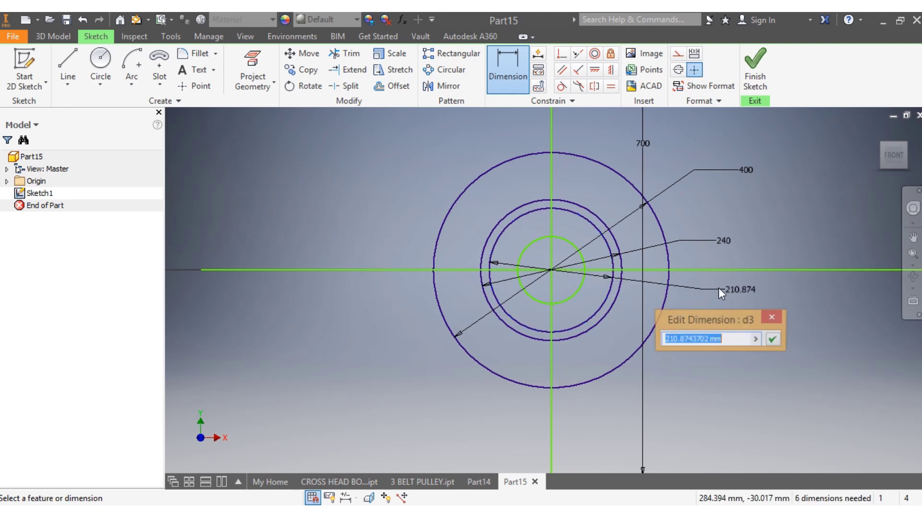
{"action": "type", "text": "1"}
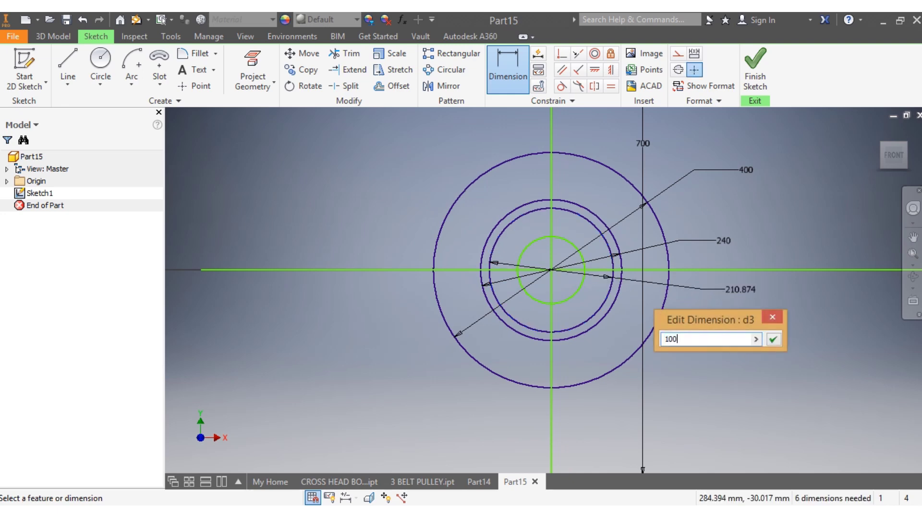
{"action": "type", "text": "00"}
{"action": "key", "text": "Return"}
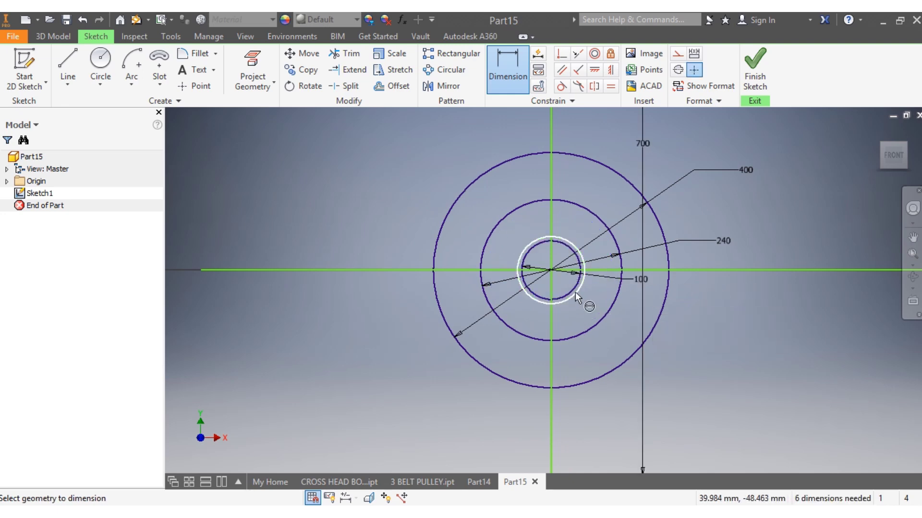
Dimension the smallest drawn circle with a diameter of 60 mm.
{"action": "left_click", "coordinate": [575, 292]}
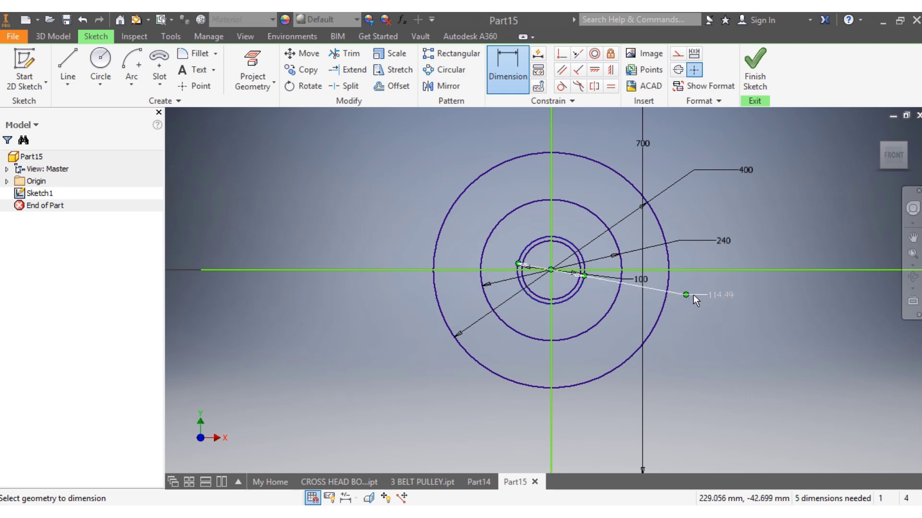
{"action": "left_click", "coordinate": [707, 292]}
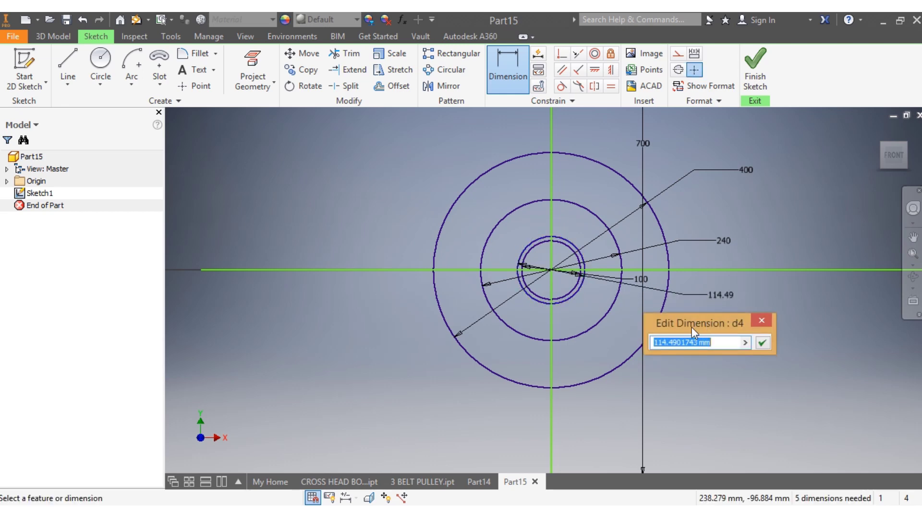
{"action": "type", "text": "60"}
{"action": "key", "text": "Return"}
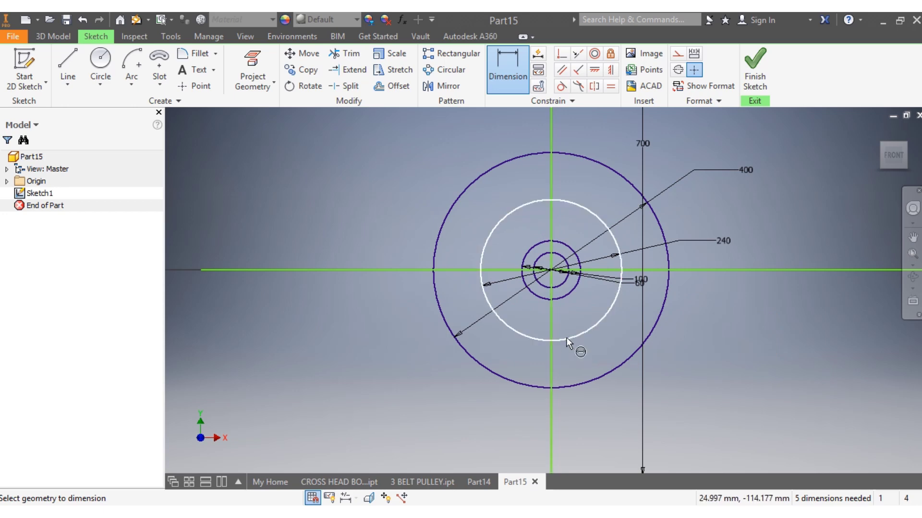
Draw a horizontal line about 7 mm long across the vertical centre line, just above the smallest circle.
{"action": "scroll", "coordinate": [567, 338], "scroll_direction": "up", "scroll_amount": 3}
{"action": "scroll", "coordinate": [557, 282], "scroll_direction": "down", "scroll_amount": 4}
{"action": "scroll", "coordinate": [571, 269], "scroll_direction": "up", "scroll_amount": 5}
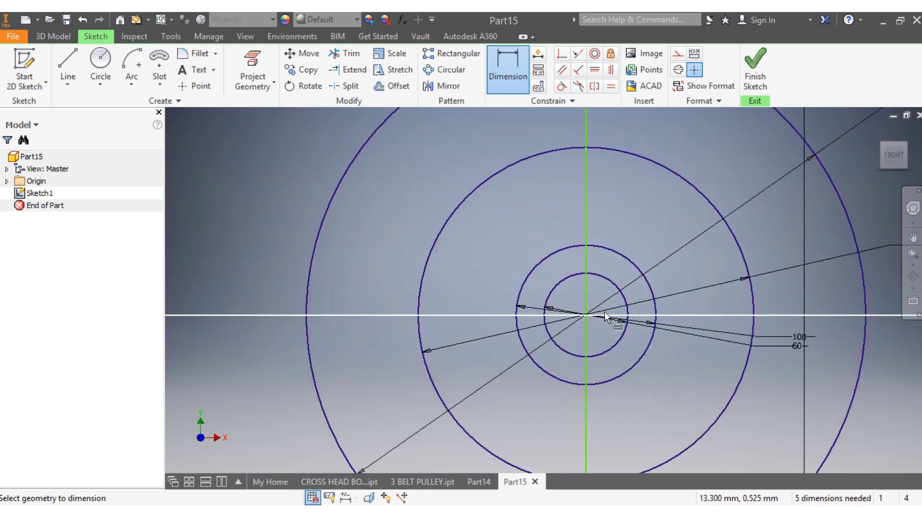
{"action": "scroll", "coordinate": [585, 266], "scroll_direction": "up", "scroll_amount": 4}
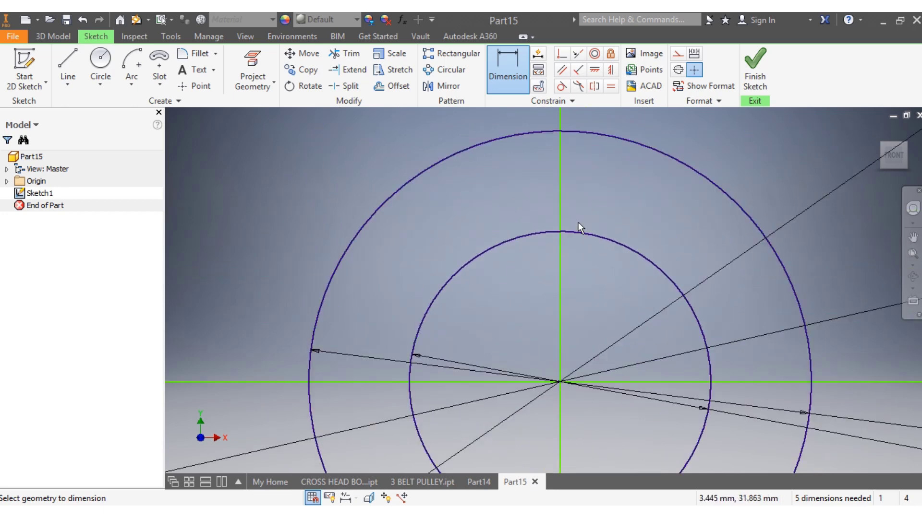
{"action": "scroll", "coordinate": [580, 227], "scroll_direction": "up", "scroll_amount": 3}
{"action": "scroll", "coordinate": [578, 223], "scroll_direction": "up", "scroll_amount": 3}
{"action": "key", "text": "Escape"}
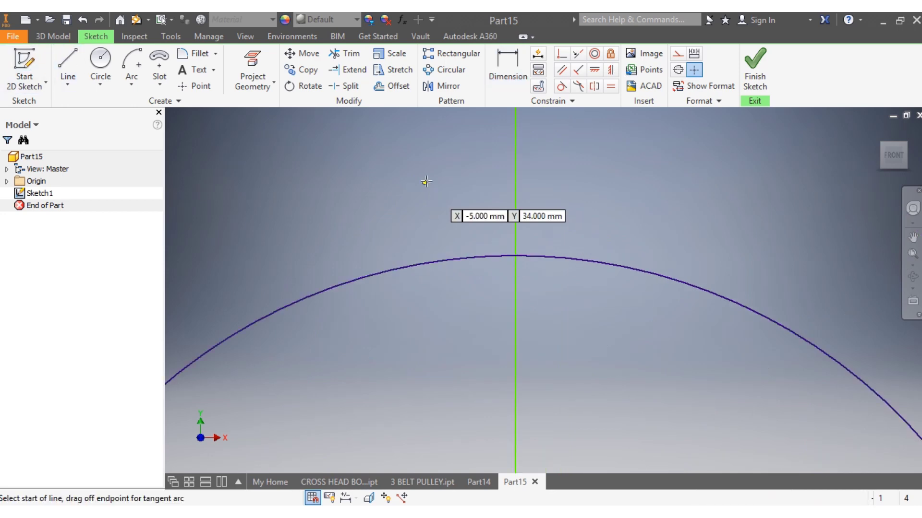
{"action": "left_click", "coordinate": [461, 183]}
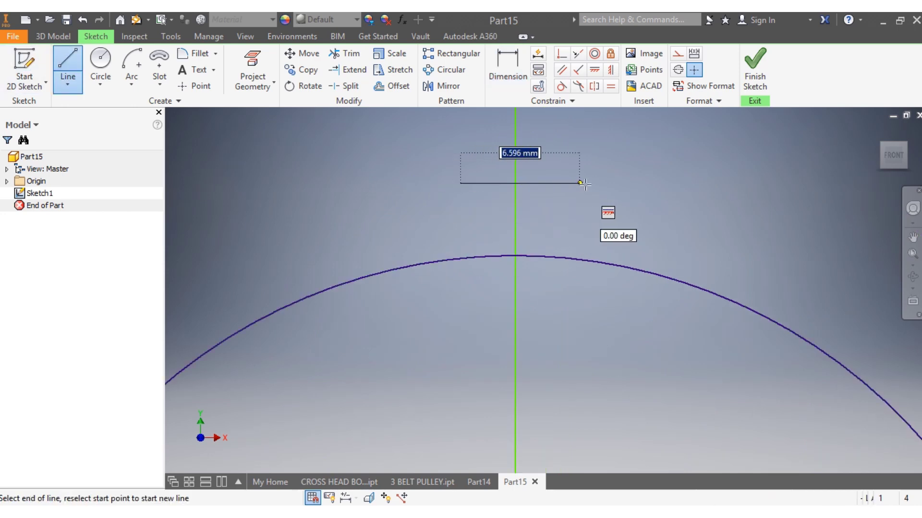
{"action": "left_click", "coordinate": [583, 184]}
{"action": "key", "text": "Escape"}
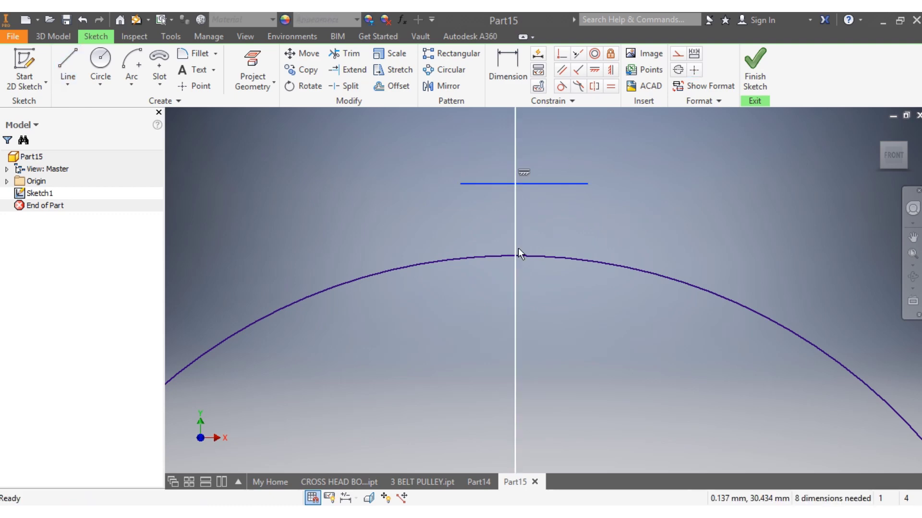
Move the short horizontal line down to the top of the smallest circle and make it tangent to that circle.
{"action": "left_click_drag", "start_coordinate": [524, 173], "coordinate": [522, 233]}
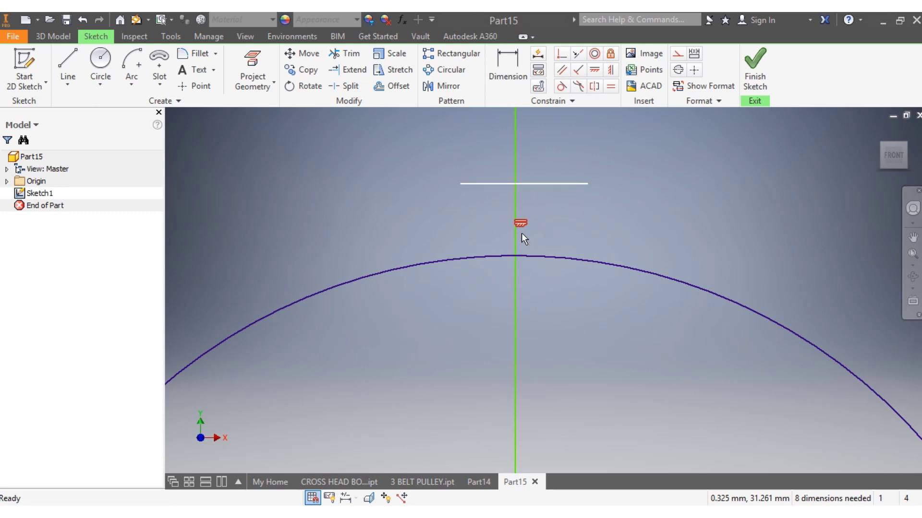
{"action": "left_click_drag", "start_coordinate": [532, 184], "coordinate": [525, 256]}
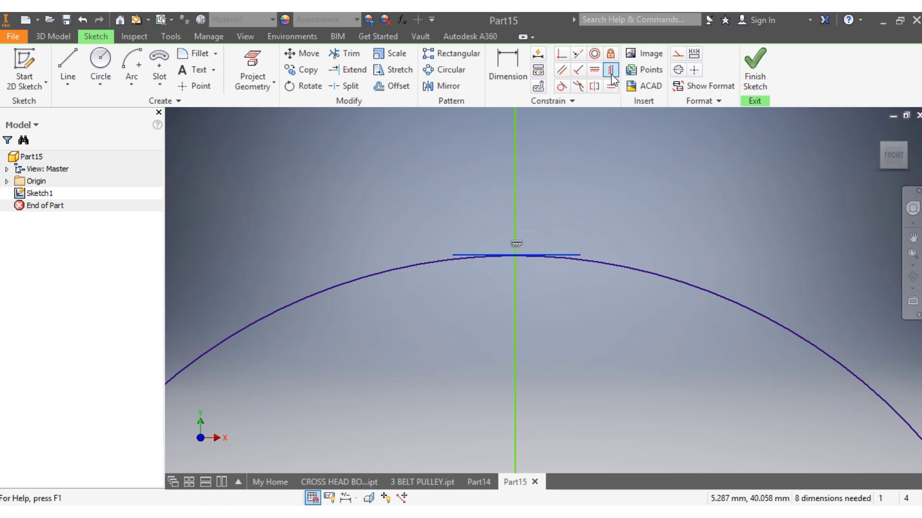
{"action": "left_click", "coordinate": [568, 253]}
{"action": "left_click", "coordinate": [569, 258]}
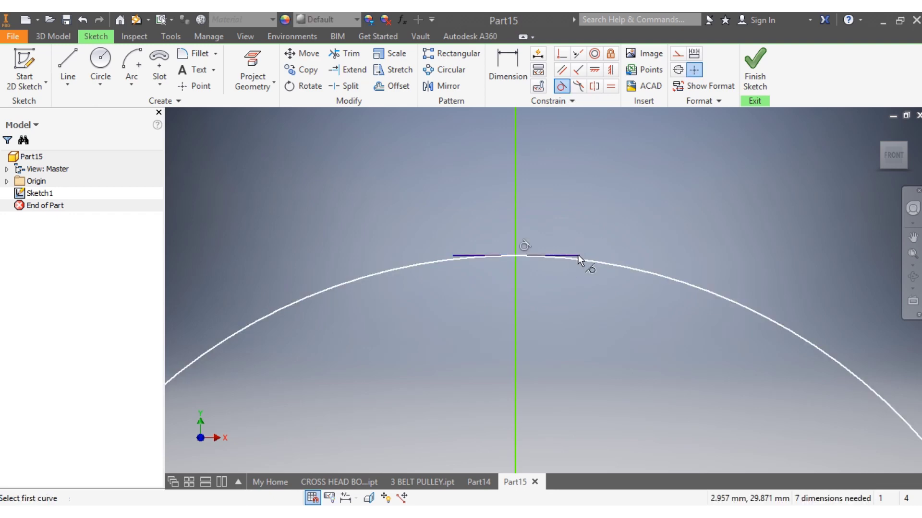
{"action": "key", "text": "Escape"}
Draw a two-point rectangle about 10 mm wide and 8 mm high across the vertical centre line, overlapping the top of the smallest circle.
{"action": "scroll", "coordinate": [484, 215], "scroll_direction": "down", "scroll_amount": 2}
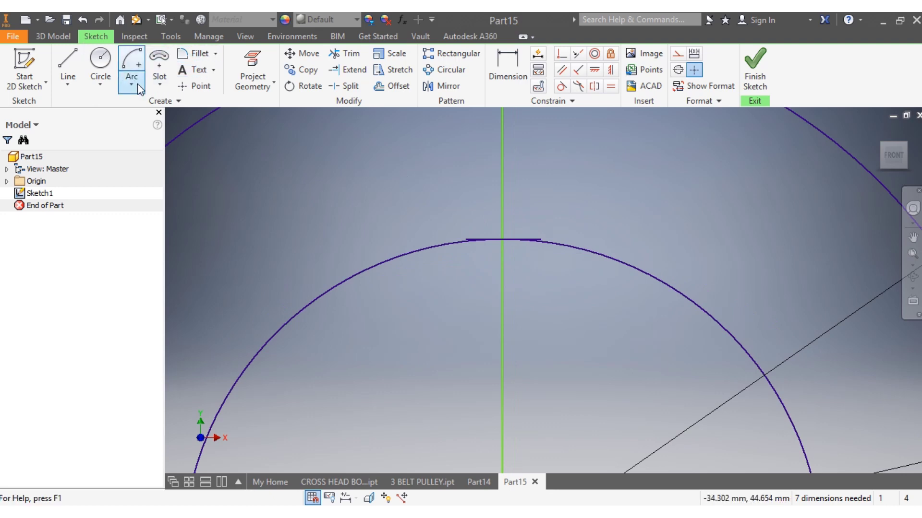
{"action": "left_click", "coordinate": [160, 86]}
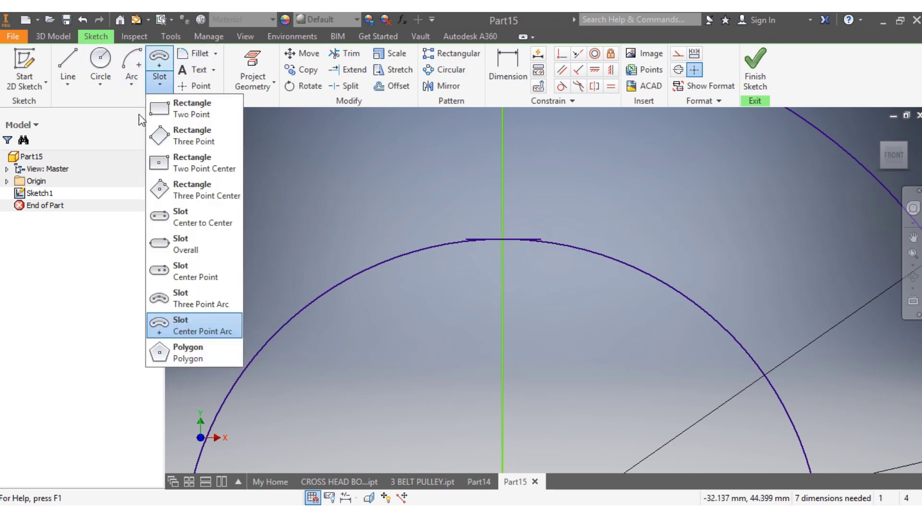
{"action": "left_click", "coordinate": [193, 105]}
{"action": "scroll", "coordinate": [451, 195], "scroll_direction": "up", "scroll_amount": 2}
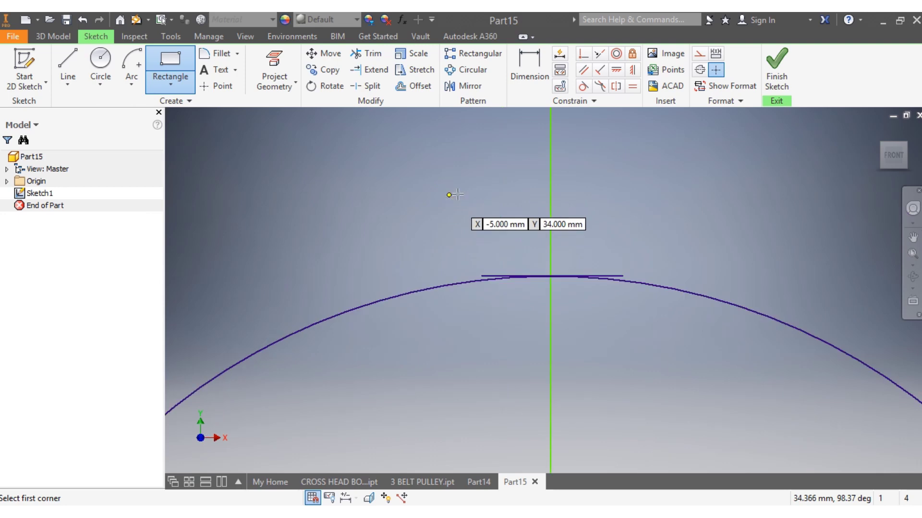
{"action": "key", "text": "Tab"}
{"action": "type", "text": "31"}
{"action": "key", "text": "Return"}
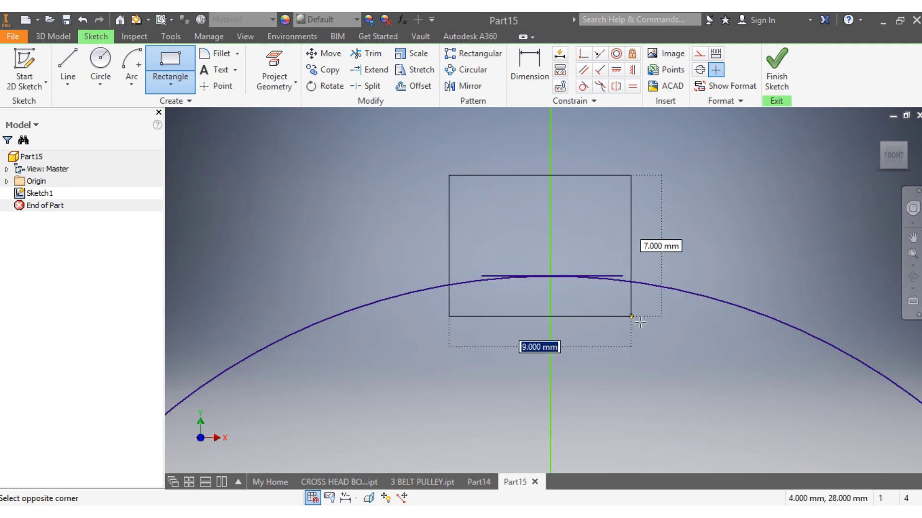
{"action": "left_click", "coordinate": [652, 337]}
{"action": "key", "text": "Escape"}
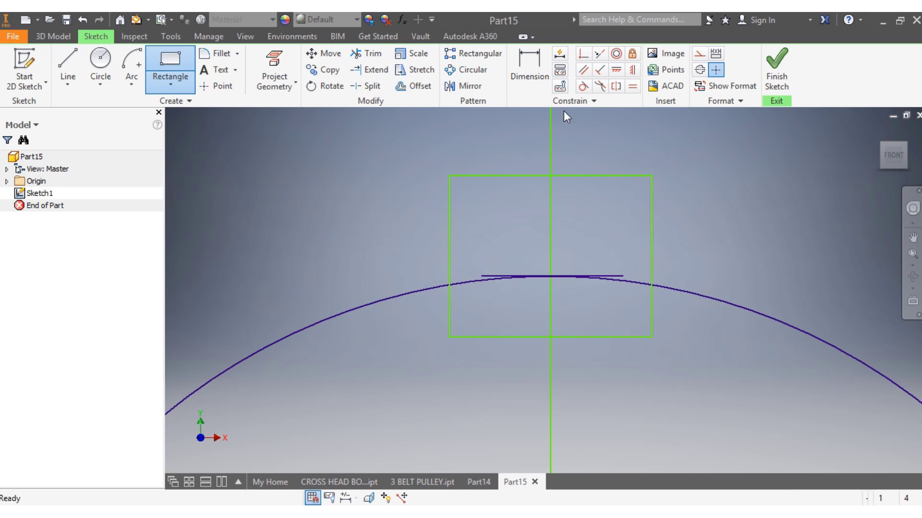
Dimension the distance from the short tangent line to the rectangle's bottom edge as 4 mm.
{"action": "key", "text": "d"}
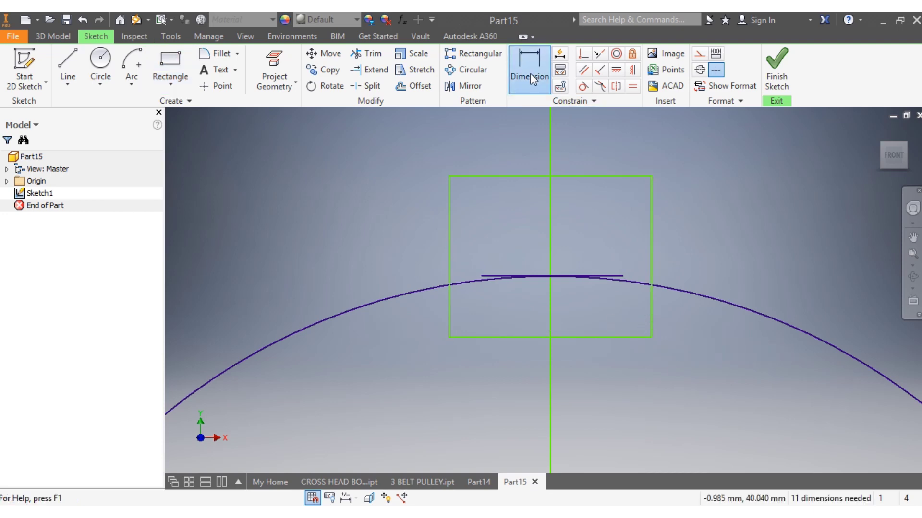
{"action": "left_click", "coordinate": [612, 276]}
{"action": "left_click", "coordinate": [593, 336]}
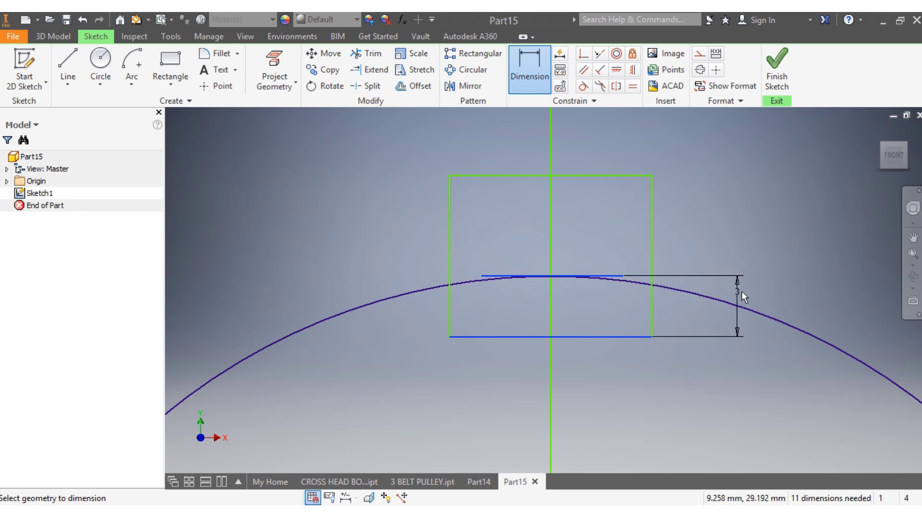
{"action": "left_click", "coordinate": [744, 290]}
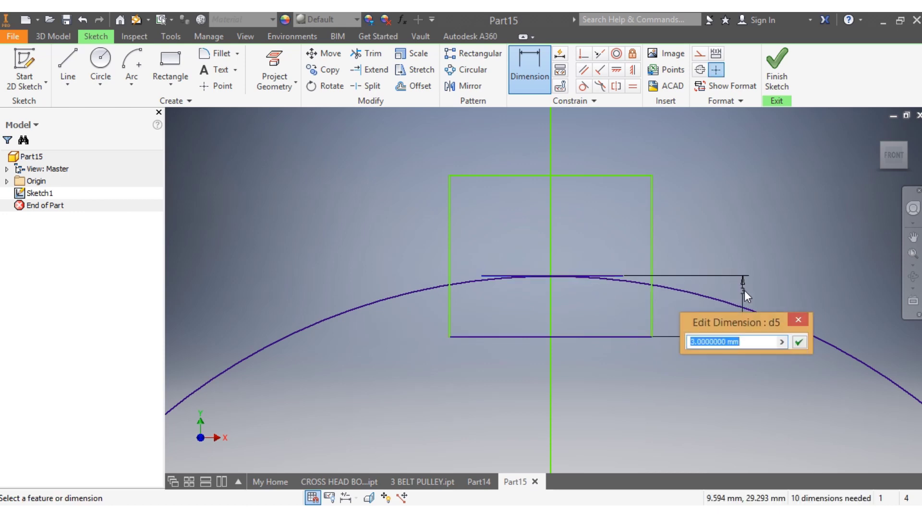
{"action": "type", "text": "4"}
{"action": "key", "text": "Return"}
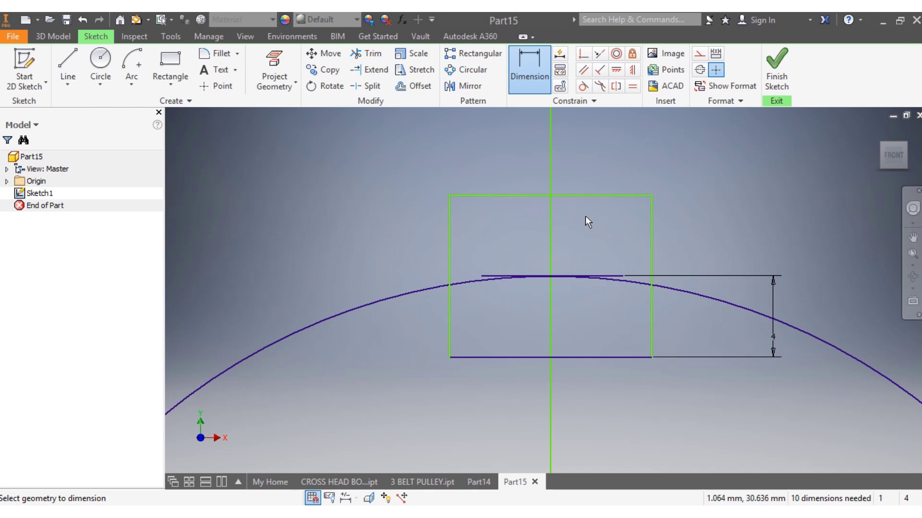
Dimension the rectangle's right edge to a height of 15 mm.
{"action": "left_click", "coordinate": [652, 243]}
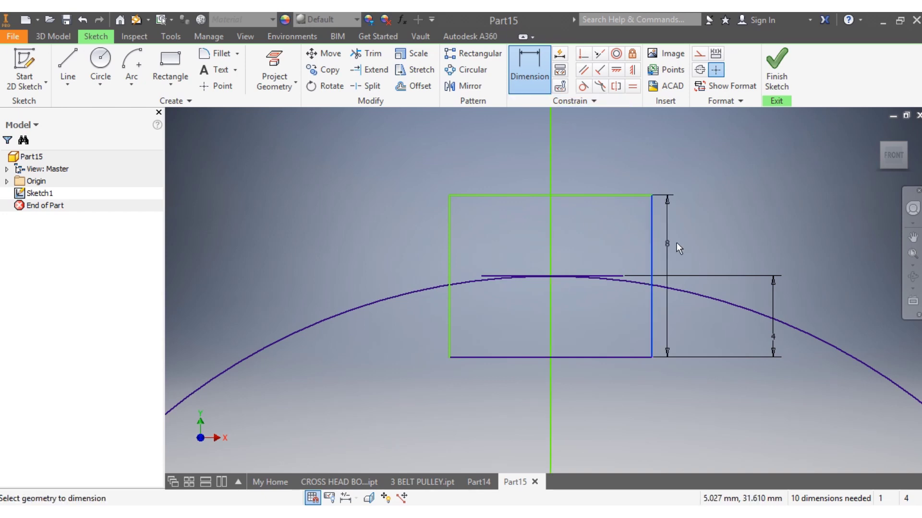
{"action": "left_click", "coordinate": [699, 233]}
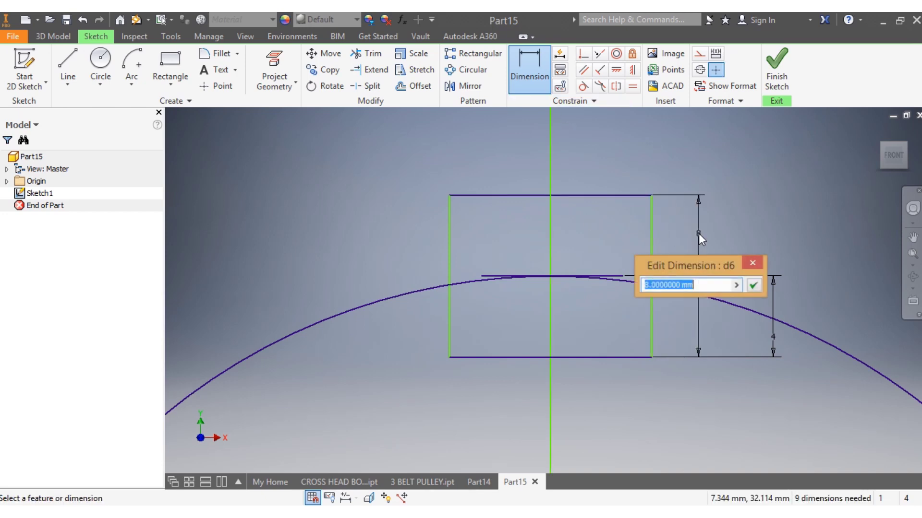
{"action": "type", "text": "15"}
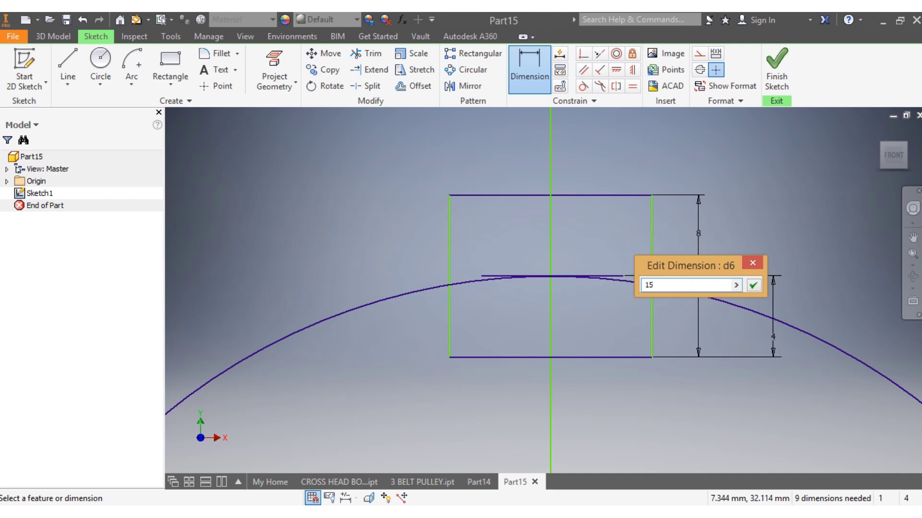
{"action": "key", "text": "Return"}
Dimension the rectangle's top edge to a width of 24 mm.
{"action": "scroll", "coordinate": [609, 269], "scroll_direction": "down", "scroll_amount": 2}
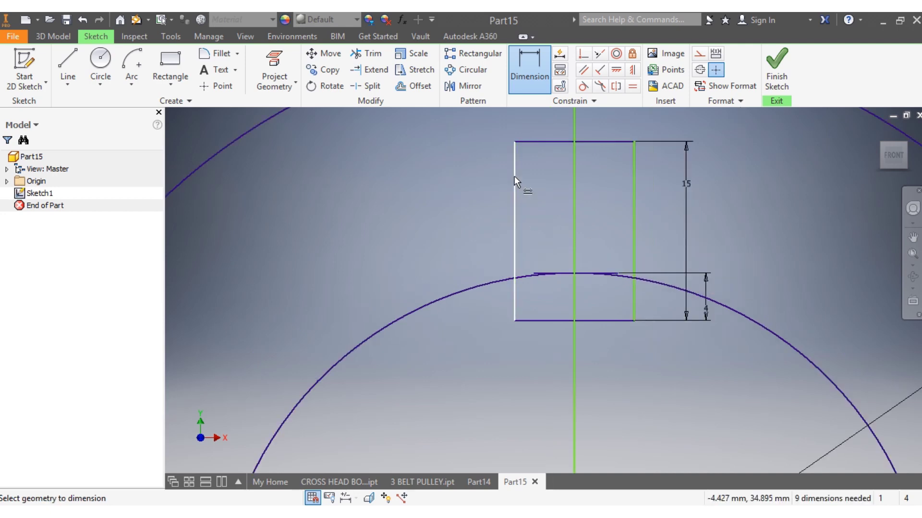
{"action": "left_click", "coordinate": [544, 141]}
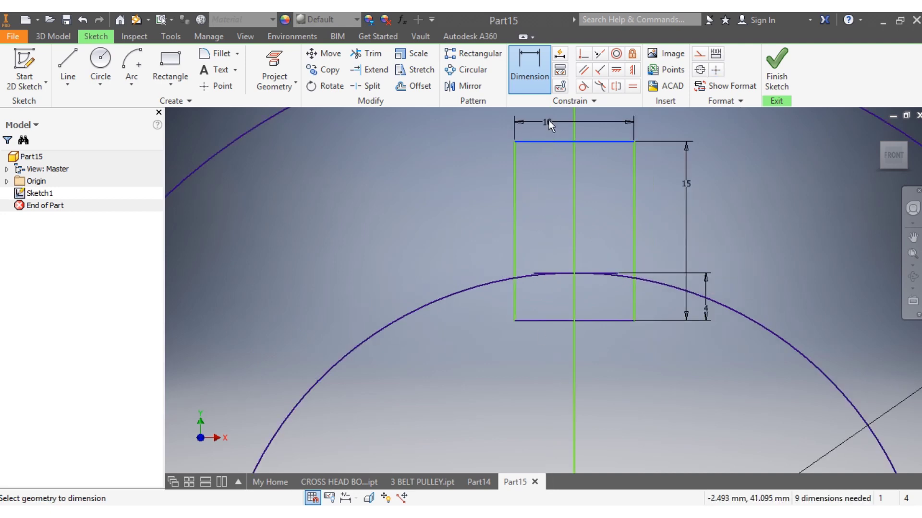
{"action": "left_click", "coordinate": [549, 120]}
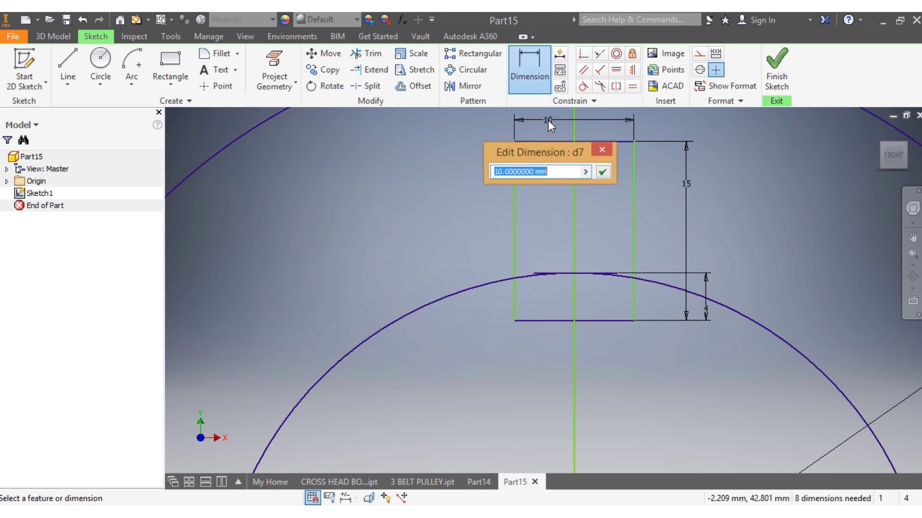
{"action": "type", "text": "24"}
{"action": "key", "text": "Return"}
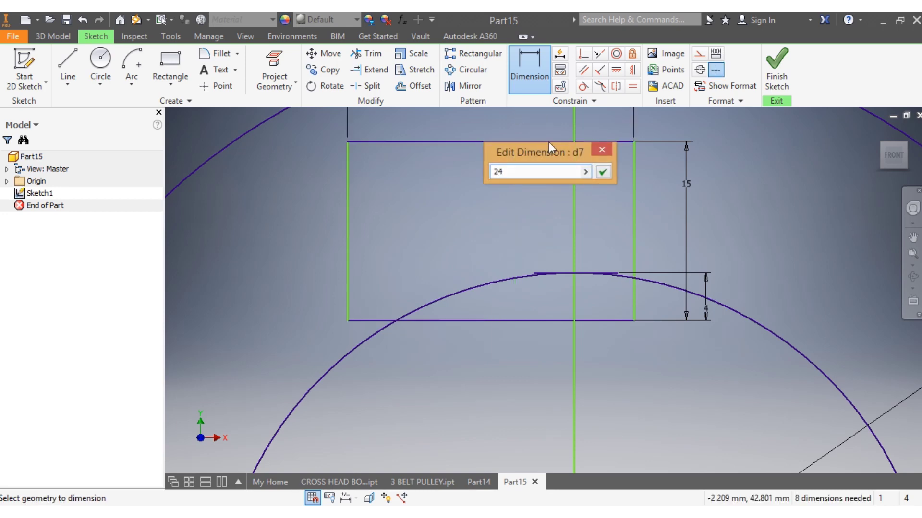
Dimension the rectangle's left edge 12 mm from the vertical centre line and move the centre line back onto the circles' centre.
{"action": "left_click", "coordinate": [575, 245]}
{"action": "left_click", "coordinate": [347, 258]}
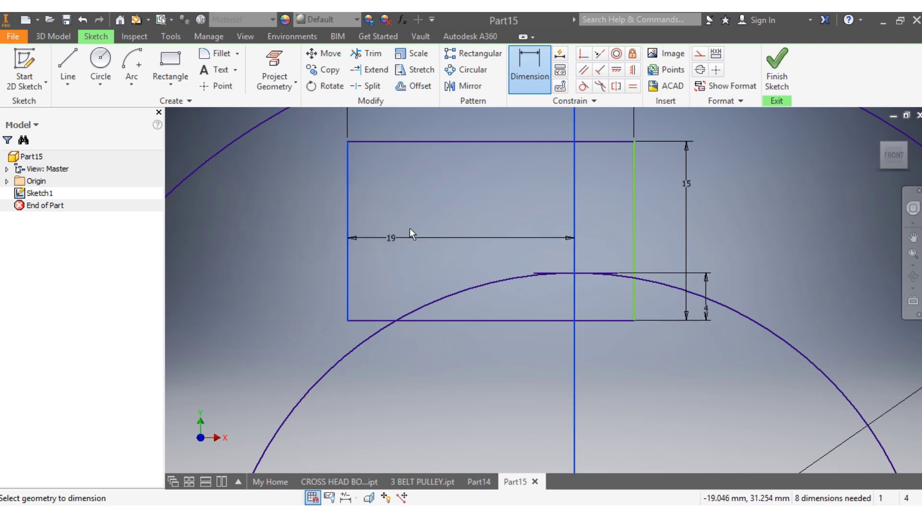
{"action": "left_click", "coordinate": [433, 221]}
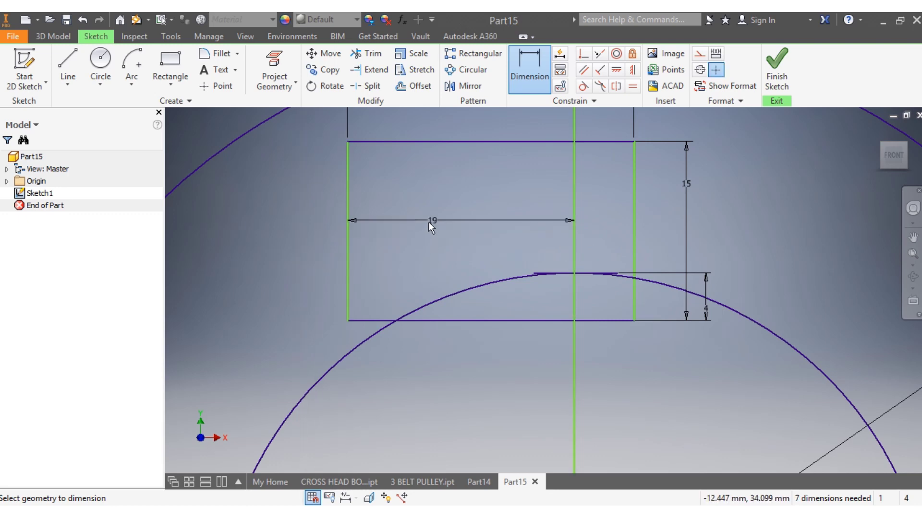
{"action": "type", "text": "12"}
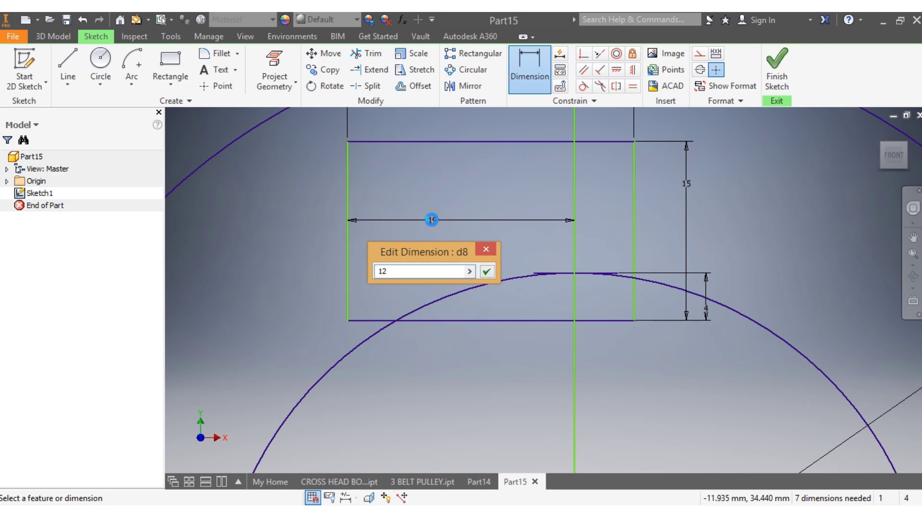
{"action": "key", "text": "Return"}
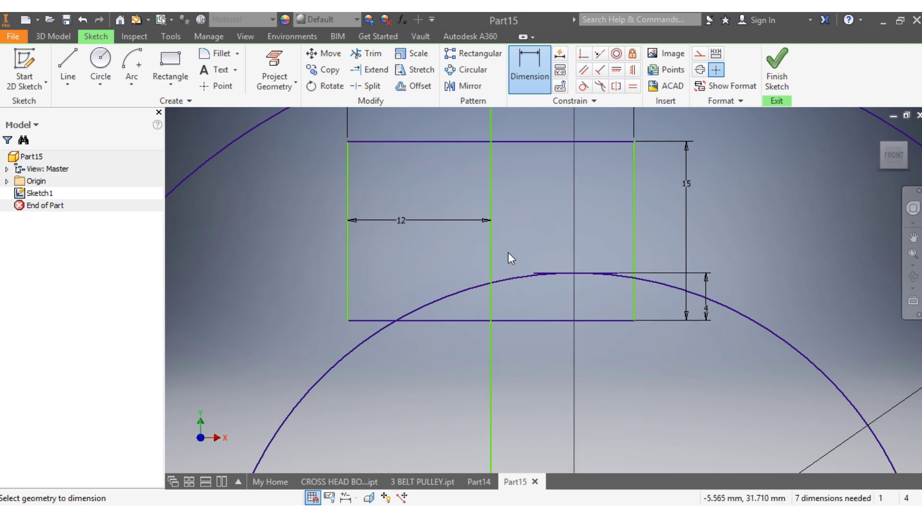
{"action": "left_click_drag", "start_coordinate": [492, 240], "coordinate": [575, 247]}
Delete the short tangent line at the top of the smallest circle.
{"action": "scroll", "coordinate": [609, 288], "scroll_direction": "down", "scroll_amount": 3}
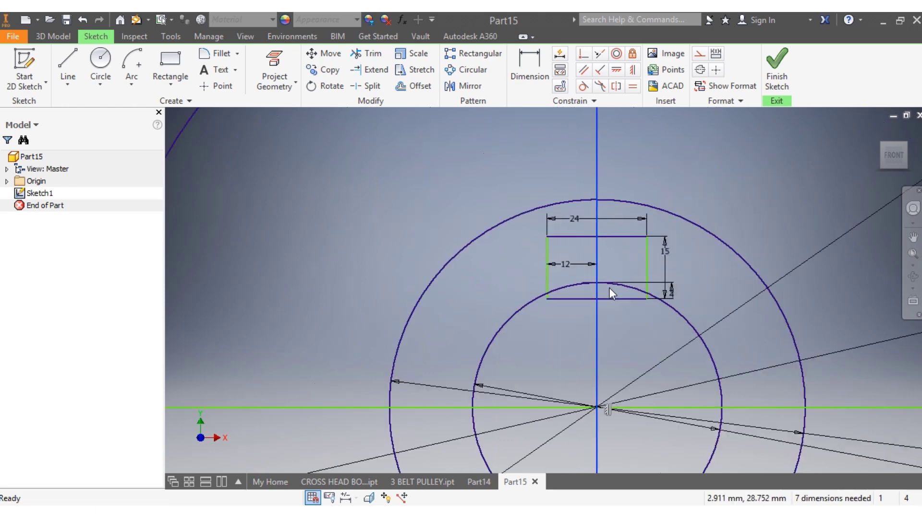
{"action": "scroll", "coordinate": [646, 320], "scroll_direction": "down", "scroll_amount": 2}
{"action": "scroll", "coordinate": [646, 319], "scroll_direction": "up", "scroll_amount": 5}
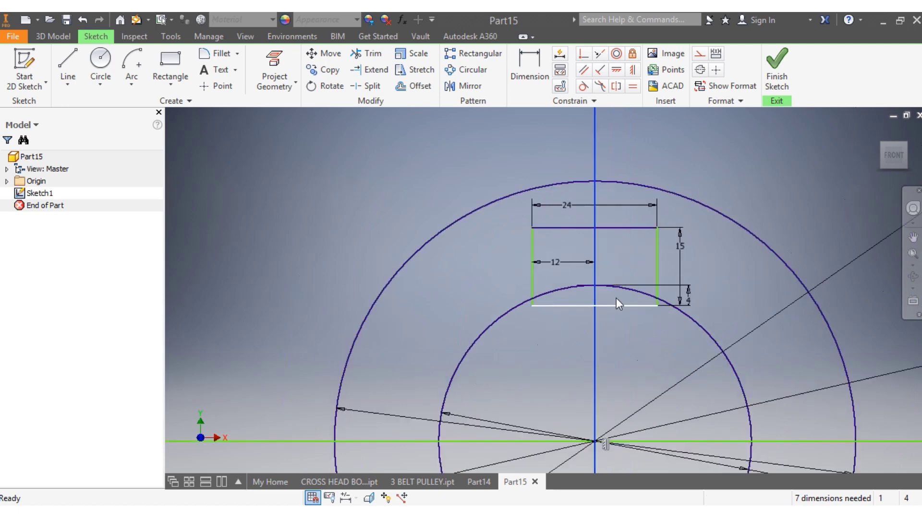
{"action": "scroll", "coordinate": [615, 298], "scroll_direction": "up", "scroll_amount": 3}
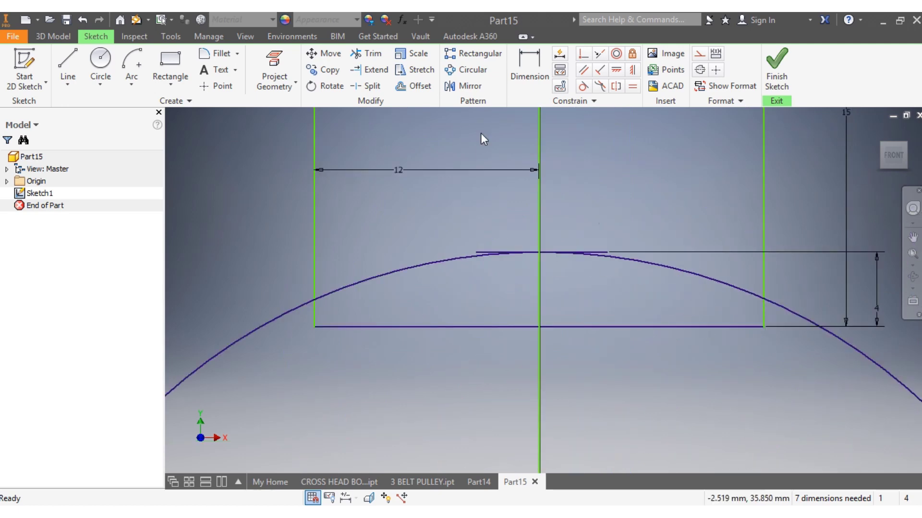
{"action": "left_click", "coordinate": [598, 250]}
{"action": "key", "text": "Delete"}
Remove the keyway rectangle's bottom edge by trimming its left half and deleting its right half.
{"action": "scroll", "coordinate": [515, 277], "scroll_direction": "down", "scroll_amount": 3}
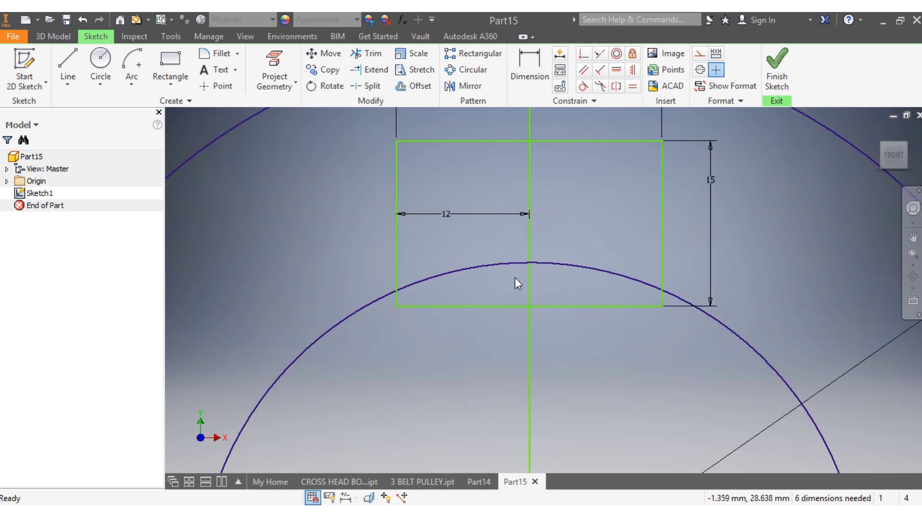
{"action": "left_click", "coordinate": [379, 54]}
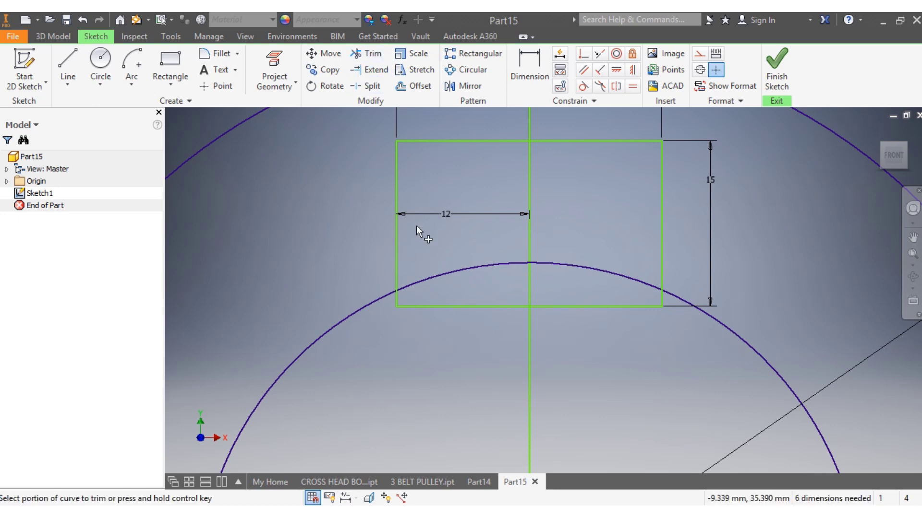
{"action": "left_click", "coordinate": [427, 307]}
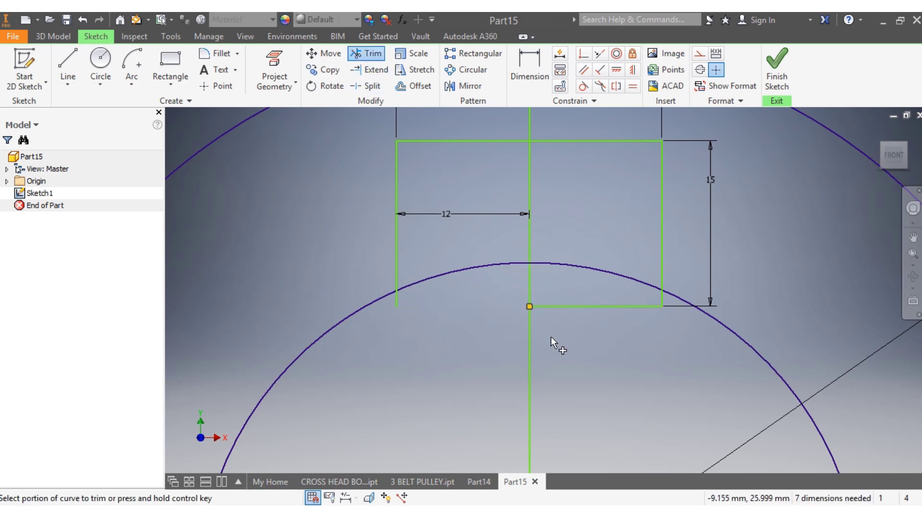
{"action": "left_click", "coordinate": [573, 305]}
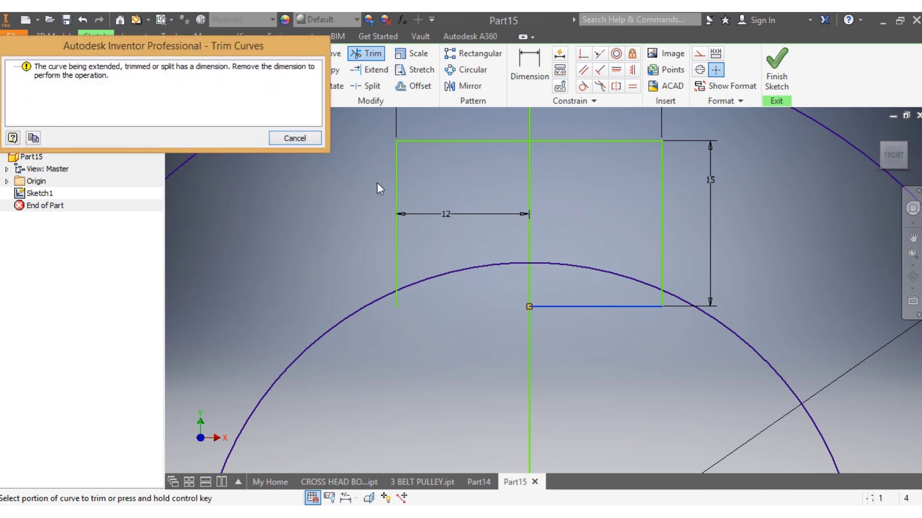
{"action": "left_click", "coordinate": [294, 138]}
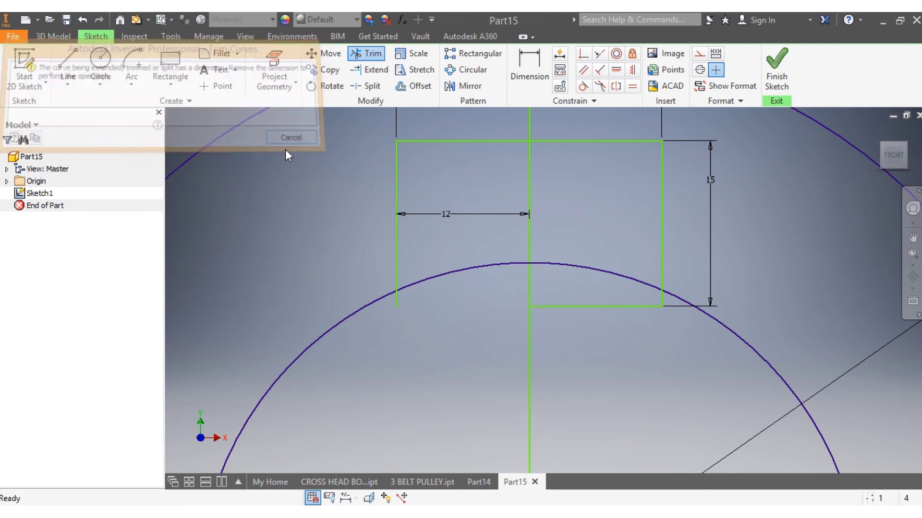
{"action": "left_click", "coordinate": [579, 309]}
{"action": "key", "text": "Delete"}
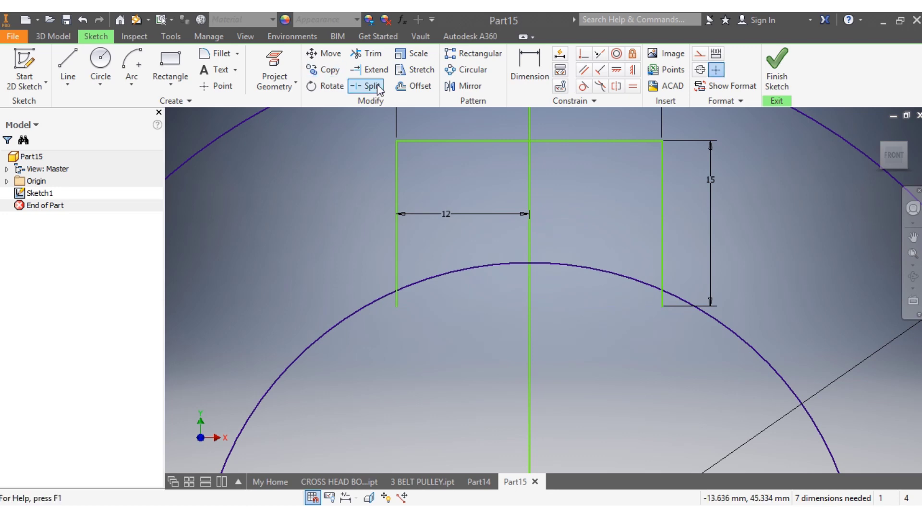
Trim the smallest circle's arc between the keyway sides and the side ends that extend past the circle.
{"action": "left_click", "coordinate": [367, 53]}
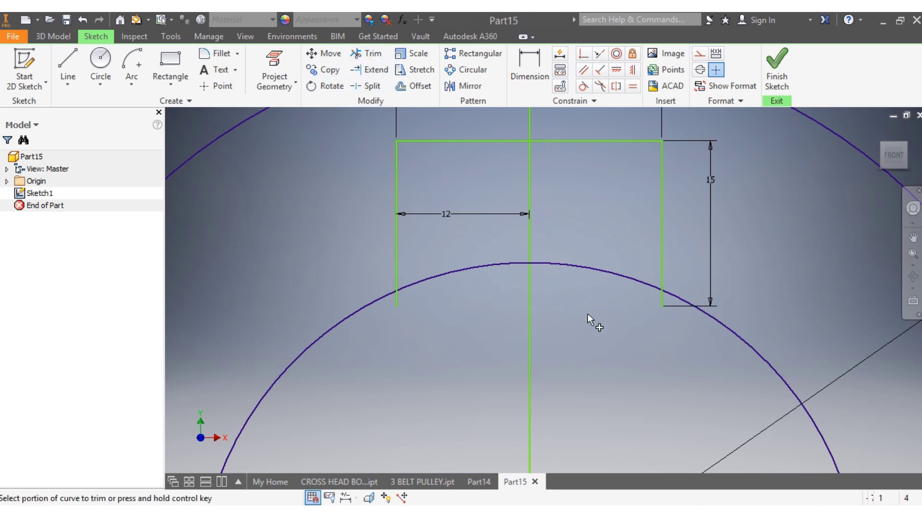
{"action": "scroll", "coordinate": [566, 273], "scroll_direction": "up", "scroll_amount": 3}
{"action": "left_click", "coordinate": [566, 267]}
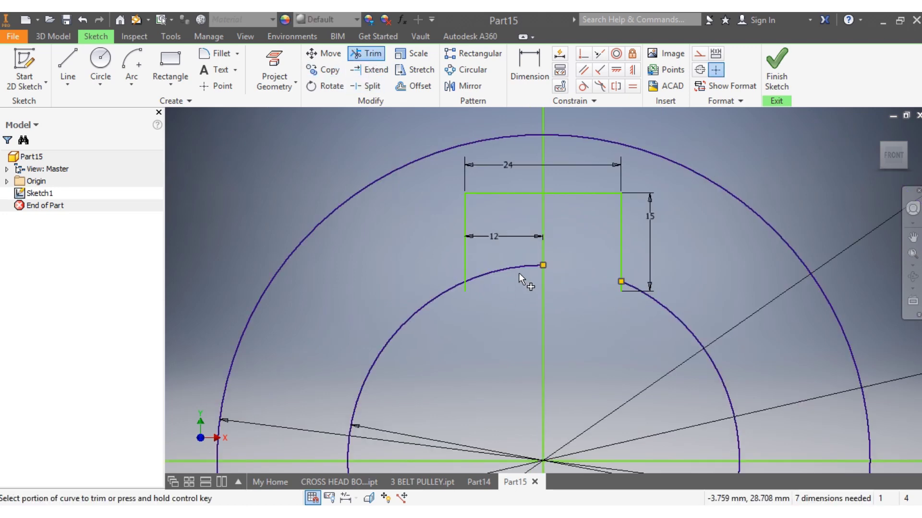
{"action": "left_click", "coordinate": [516, 268]}
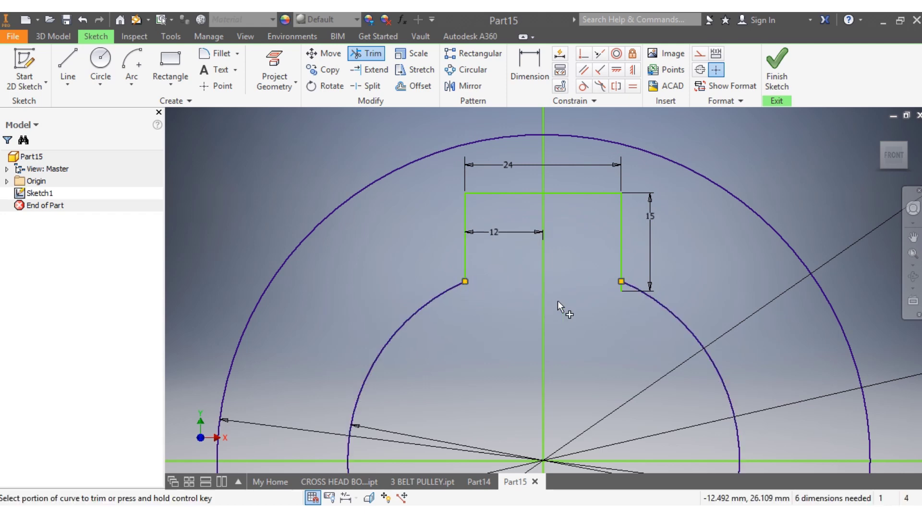
{"action": "scroll", "coordinate": [612, 321], "scroll_direction": "up", "scroll_amount": 3}
{"action": "scroll", "coordinate": [611, 321], "scroll_direction": "up", "scroll_amount": 2}
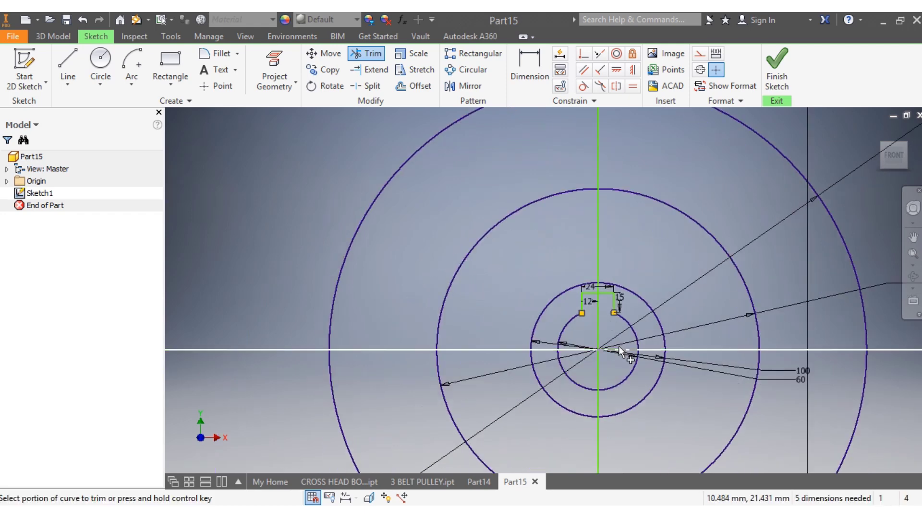
{"action": "scroll", "coordinate": [614, 316], "scroll_direction": "down", "scroll_amount": 5}
{"action": "scroll", "coordinate": [596, 287], "scroll_direction": "up", "scroll_amount": 4}
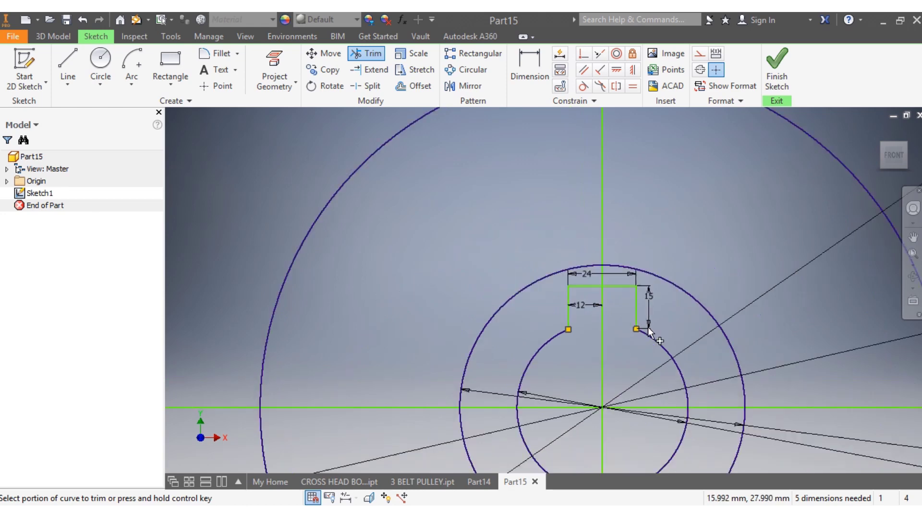
{"action": "scroll", "coordinate": [720, 422], "scroll_direction": "up", "scroll_amount": 2}
{"action": "scroll", "coordinate": [725, 432], "scroll_direction": "down", "scroll_amount": 2}
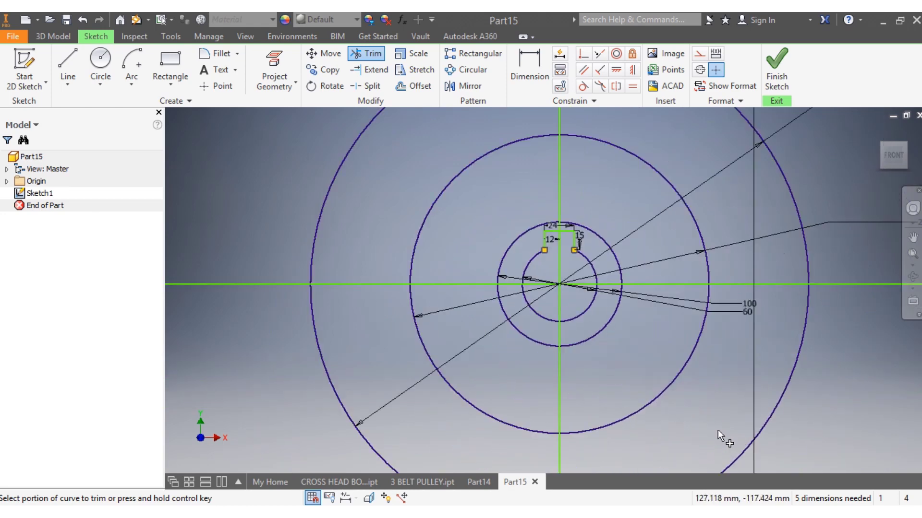
{"action": "scroll", "coordinate": [696, 420], "scroll_direction": "up", "scroll_amount": 3}
{"action": "scroll", "coordinate": [683, 414], "scroll_direction": "down", "scroll_amount": 3}
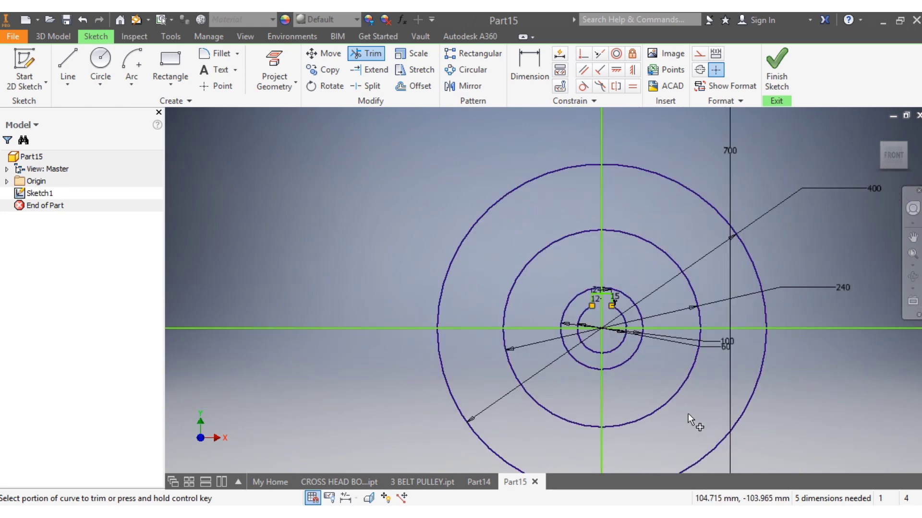
Draw a line about 555 mm long from upper left to lower right through the circles' centre, sloping about 42° from horizontal.
{"action": "key", "text": "Escape"}
{"action": "left_click", "coordinate": [68, 62]}
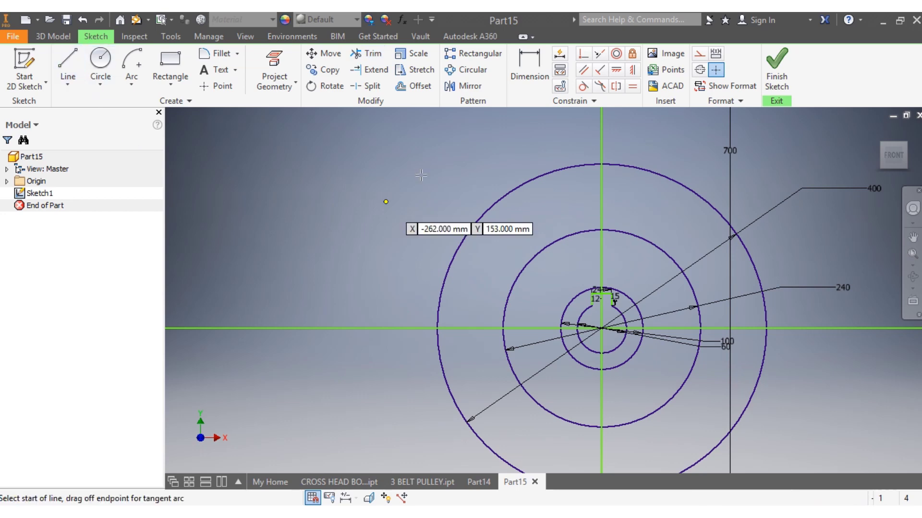
{"action": "left_click", "coordinate": [413, 158]}
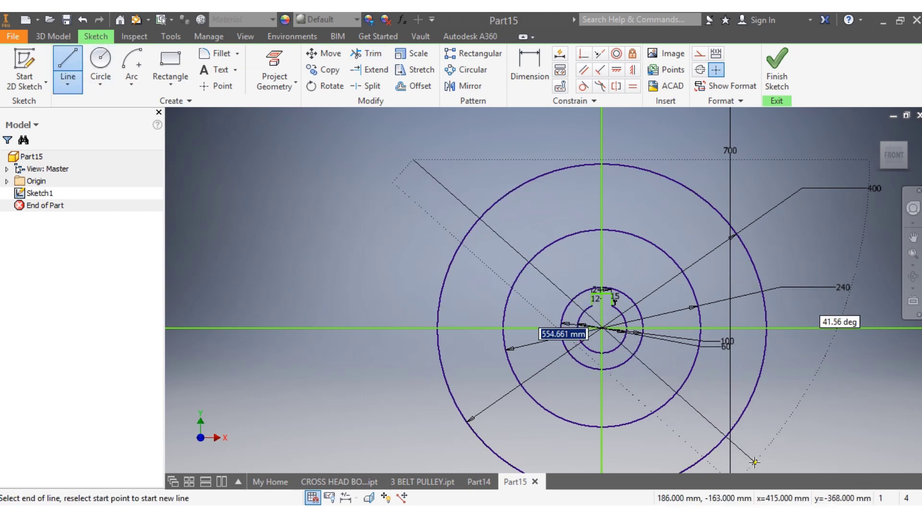
{"action": "left_click", "coordinate": [753, 463]}
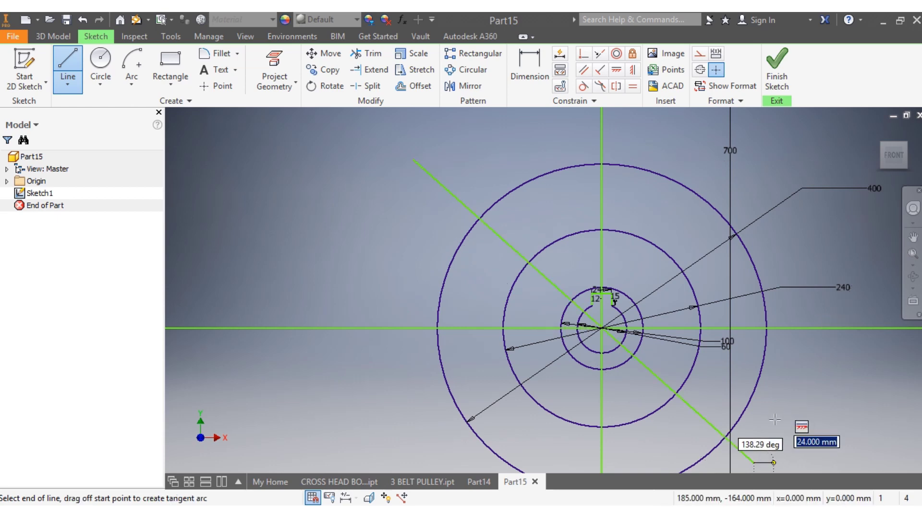
Draw a second line about 462 mm long from upper right to lower left through the circles' centre.
{"action": "left_click", "coordinate": [68, 62]}
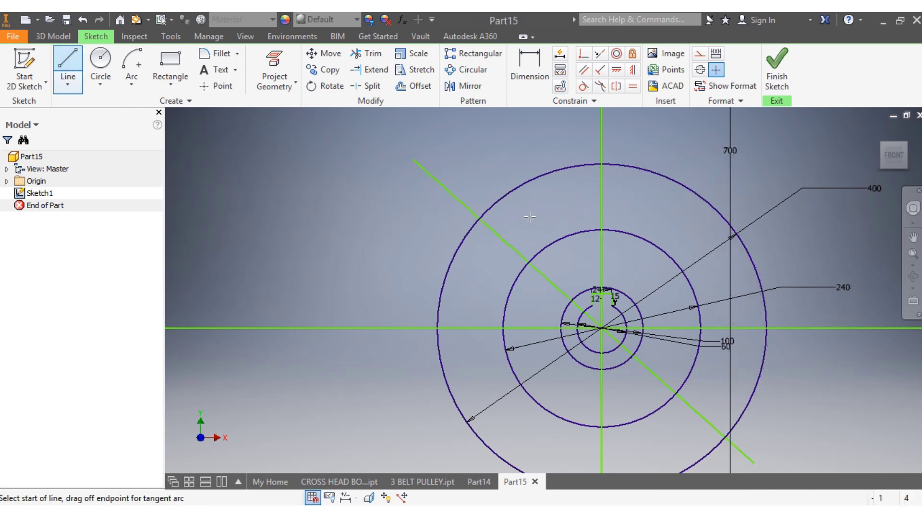
{"action": "left_click", "coordinate": [719, 159]}
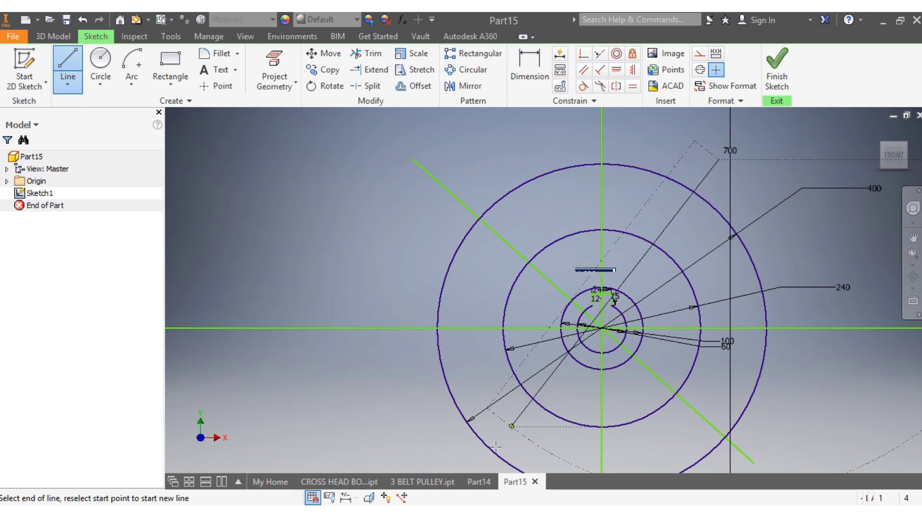
{"action": "scroll", "coordinate": [475, 462], "scroll_direction": "up", "scroll_amount": 3}
{"action": "scroll", "coordinate": [480, 465], "scroll_direction": "down", "scroll_amount": 4}
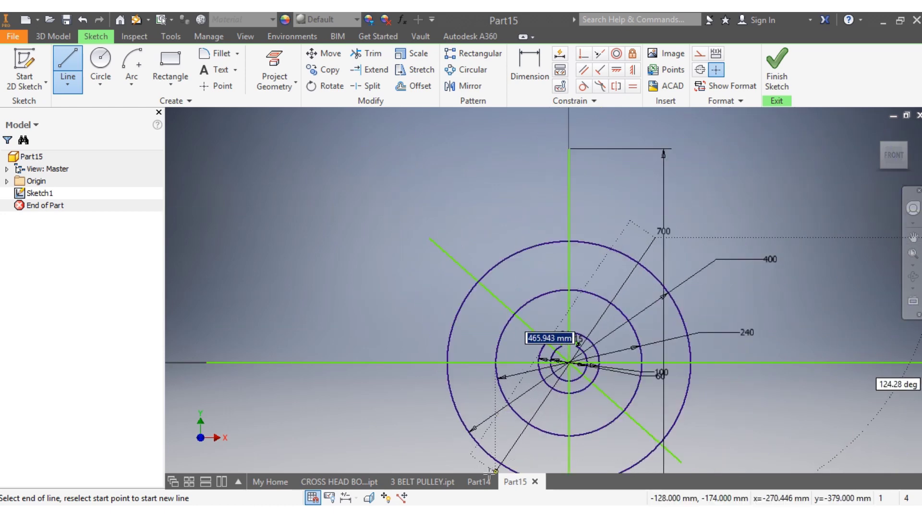
{"action": "mouse_move", "coordinate": [487, 480]}
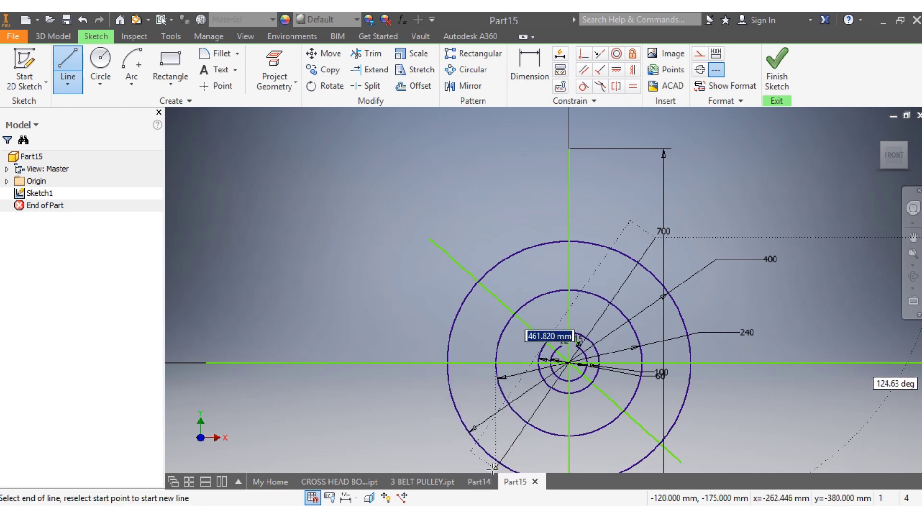
{"action": "left_click", "coordinate": [491, 467]}
{"action": "scroll", "coordinate": [523, 449], "scroll_direction": "down", "scroll_amount": 5}
{"action": "scroll", "coordinate": [523, 454], "scroll_direction": "up", "scroll_amount": 5}
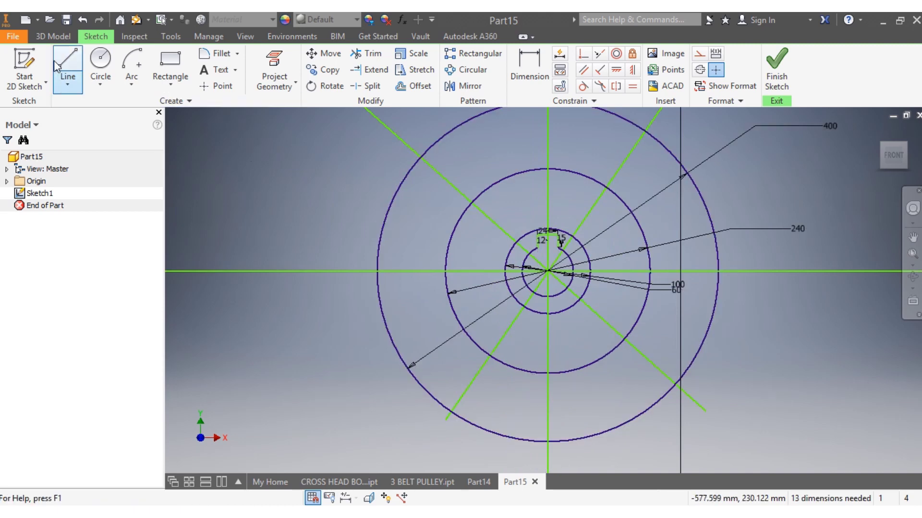
Draw a third line about 650 mm long through the circles' centre, sloping down to the right at about 17°.
{"action": "left_click", "coordinate": [67, 65]}
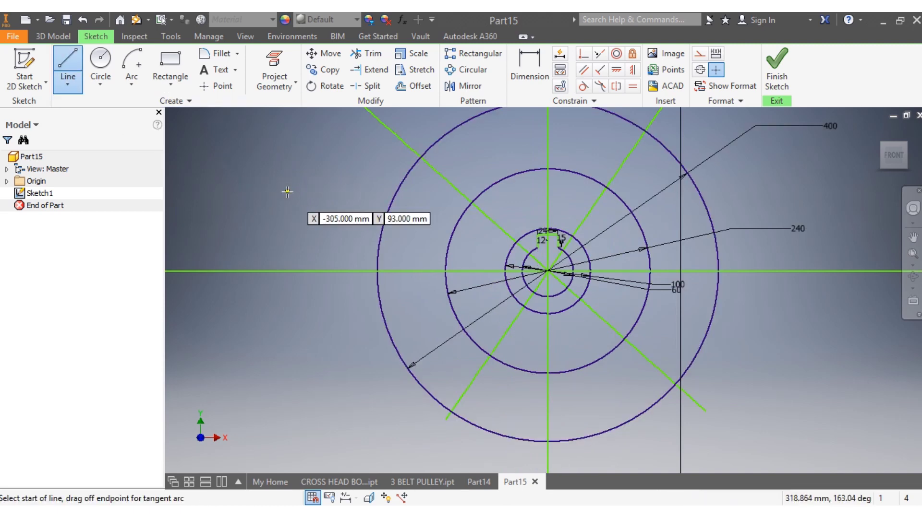
{"action": "left_click", "coordinate": [287, 192]}
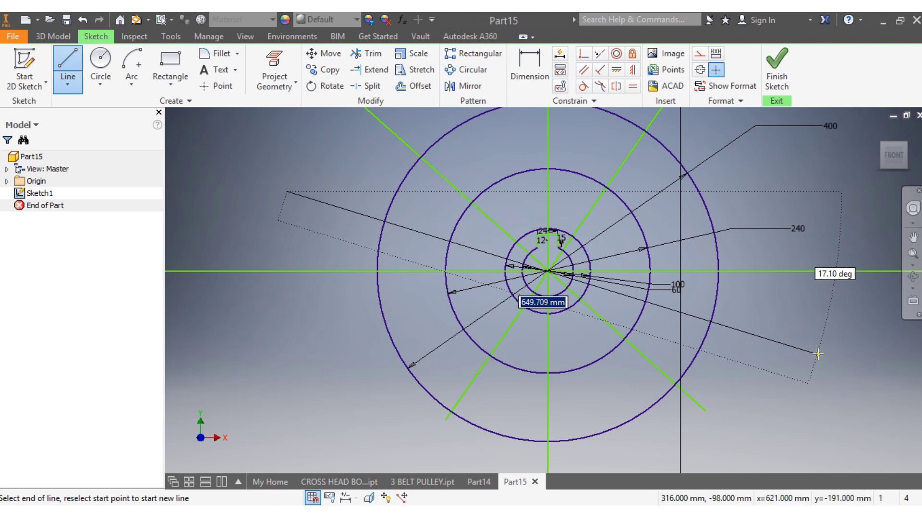
{"action": "left_click", "coordinate": [816, 355]}
{"action": "key", "text": "Escape"}
{"action": "scroll", "coordinate": [793, 295], "scroll_direction": "down", "scroll_amount": 3}
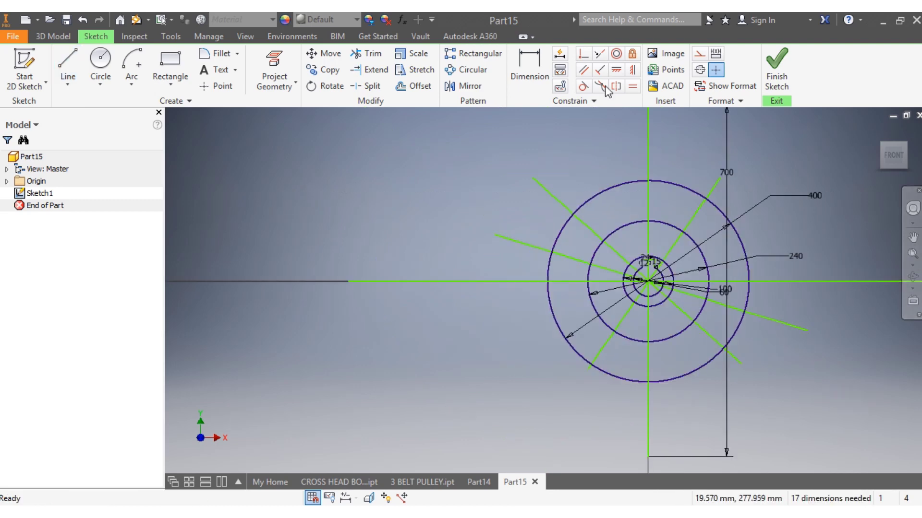
Dimension the angle between the vertical centre line and the line rising to the upper right as 60°.
{"action": "left_click", "coordinate": [529, 61]}
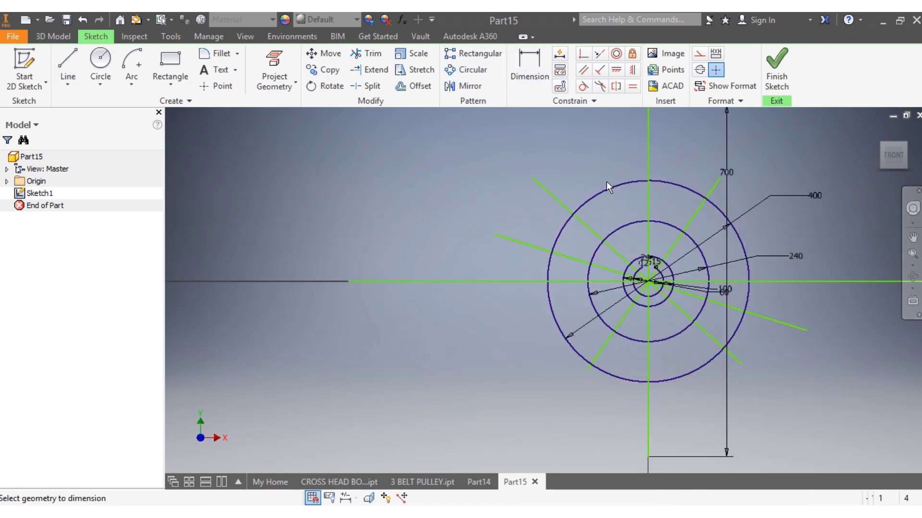
{"action": "left_click", "coordinate": [647, 203]}
{"action": "left_click", "coordinate": [690, 221]}
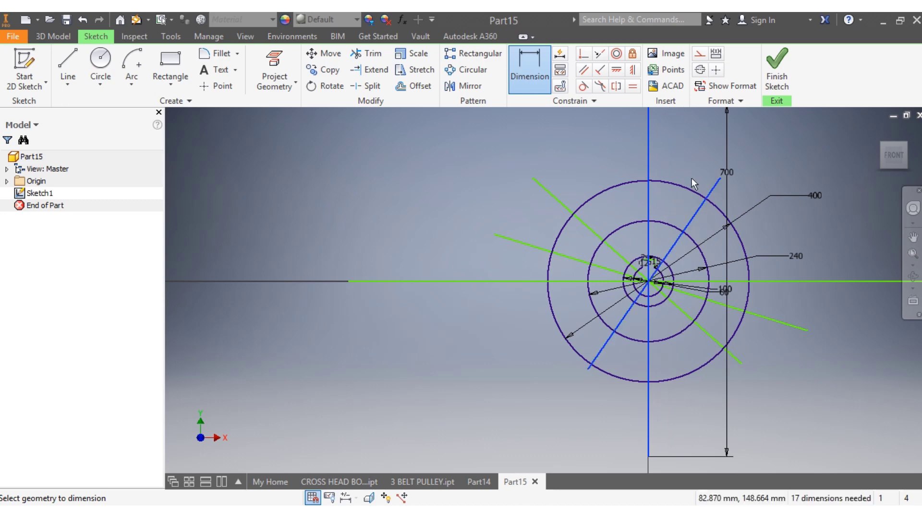
{"action": "left_click", "coordinate": [689, 169]}
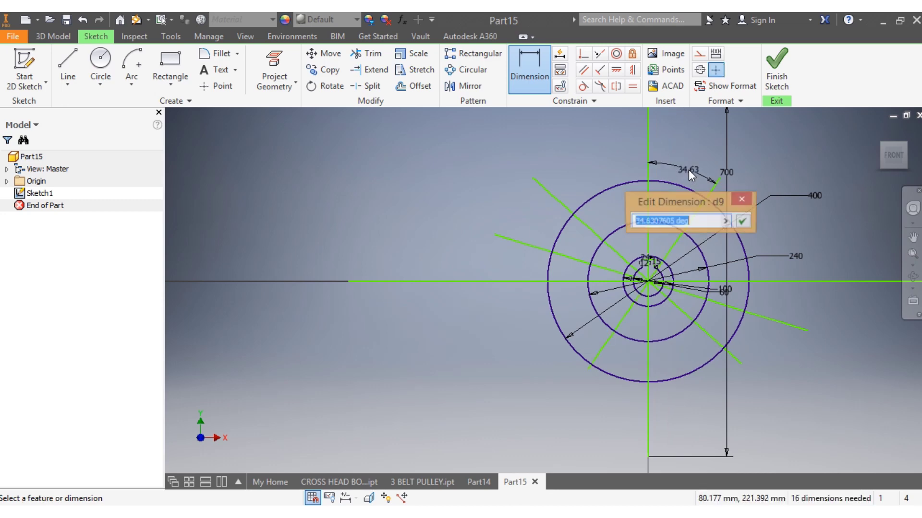
{"action": "type", "text": "60"}
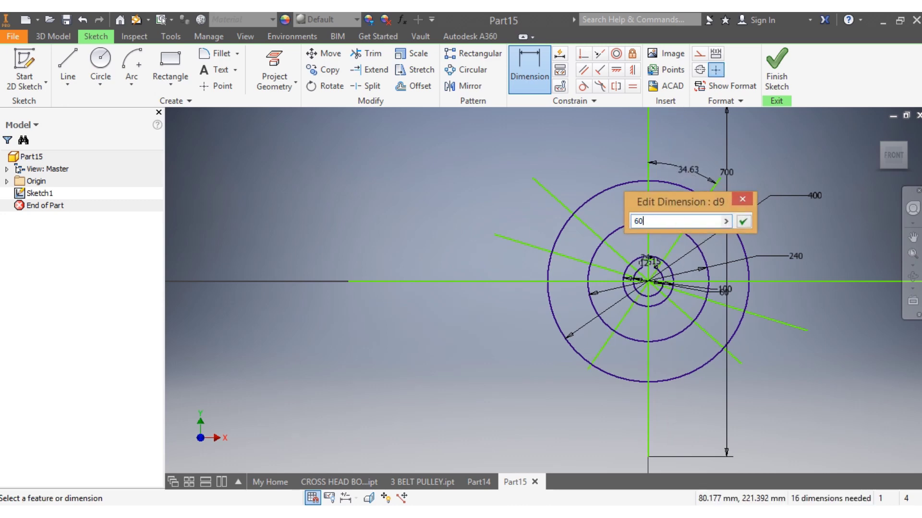
{"action": "left_click", "coordinate": [743, 221]}
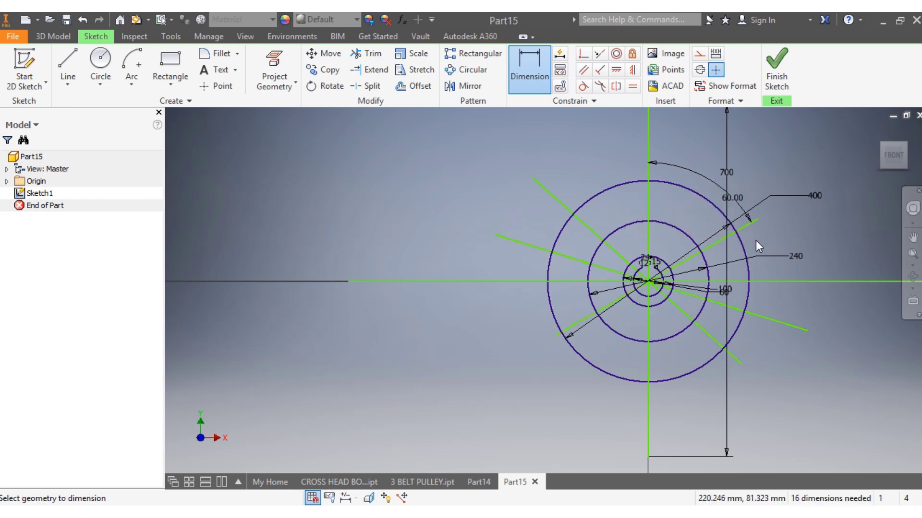
Dimension the angle between the line rising to the upper right and the shallowest downward-sloping line as 60°.
{"action": "left_click", "coordinate": [747, 225]}
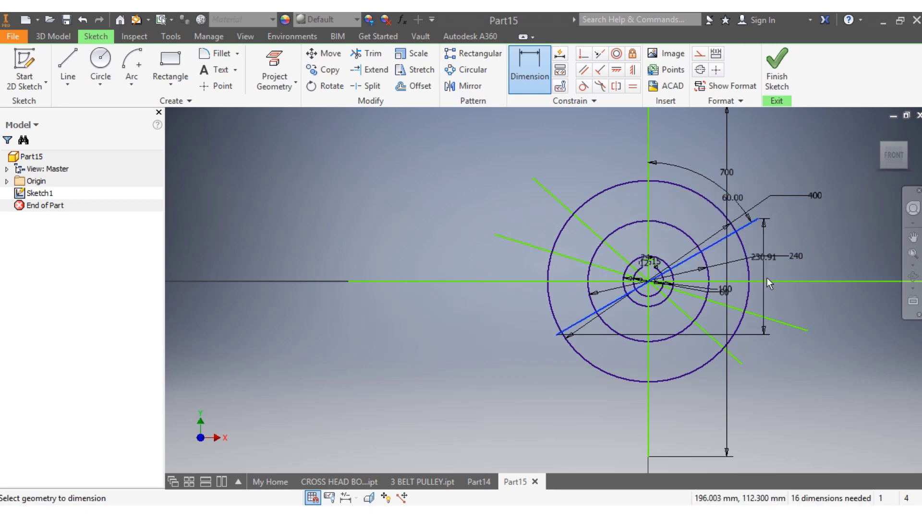
{"action": "left_click", "coordinate": [768, 316]}
{"action": "left_click", "coordinate": [788, 297]}
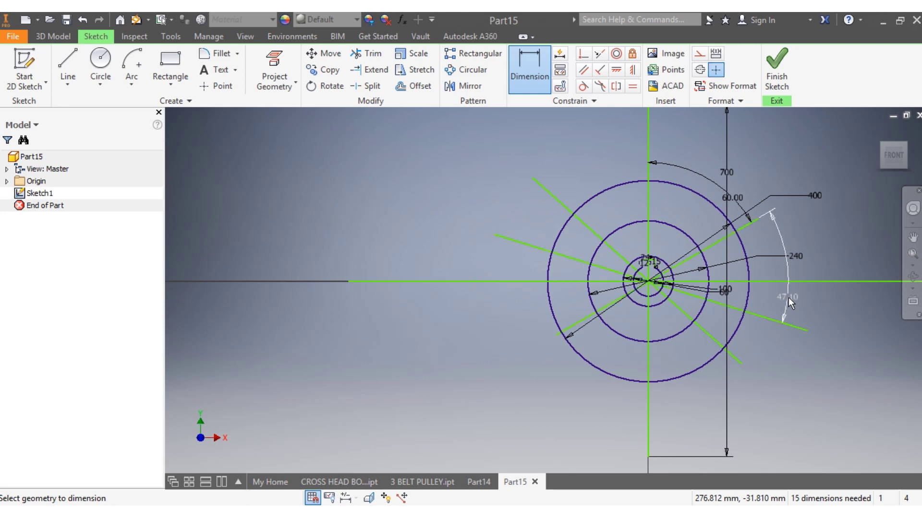
{"action": "left_click", "coordinate": [787, 298]}
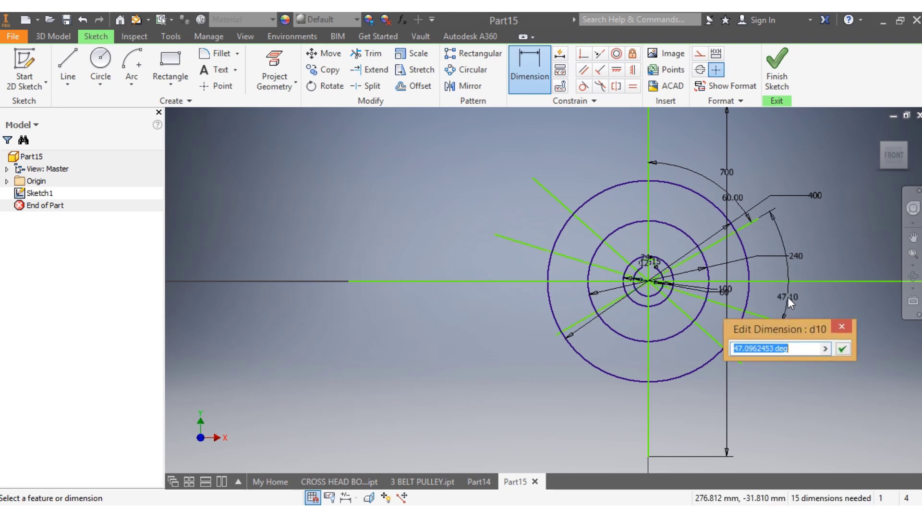
{"action": "type", "text": "60"}
{"action": "key", "text": "Return"}
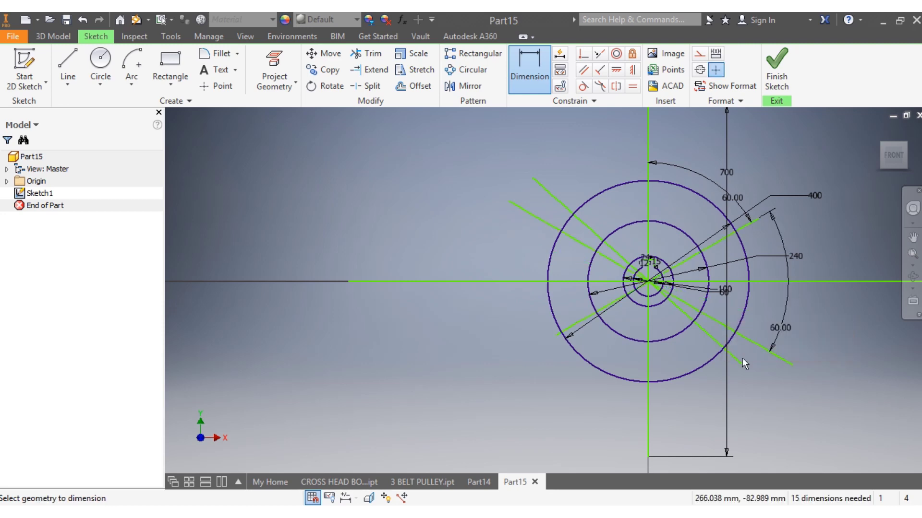
Dimension the angle between the two lines sloping down to the right as 60°.
{"action": "left_click", "coordinate": [760, 347]}
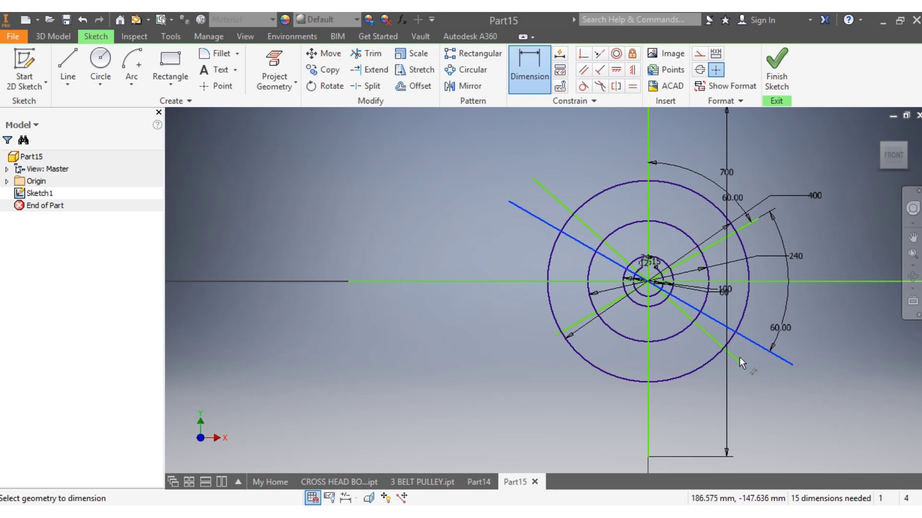
{"action": "left_click", "coordinate": [737, 358]}
{"action": "left_click", "coordinate": [762, 373]}
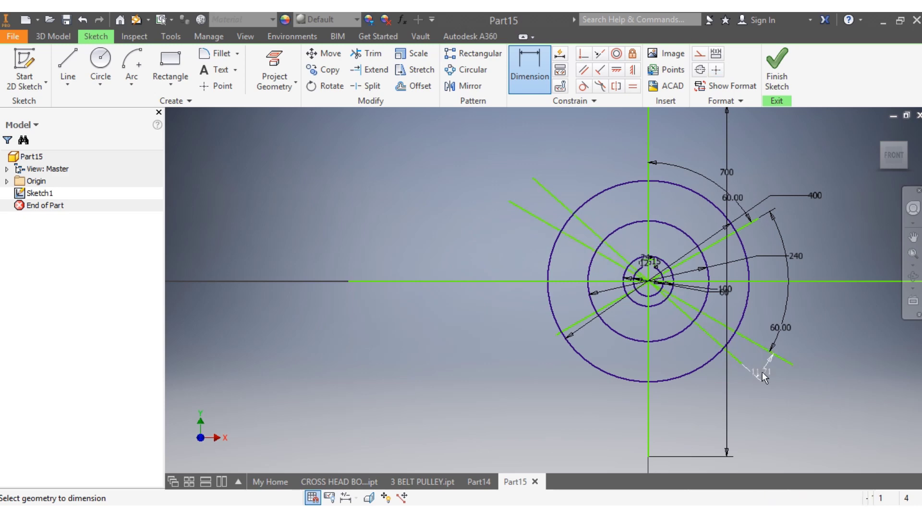
{"action": "type", "text": "6"}
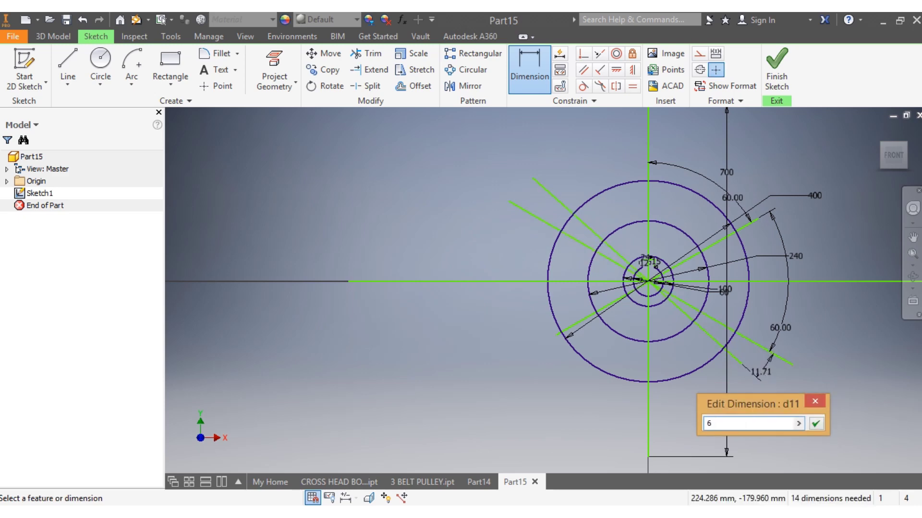
{"action": "type", "text": "0"}
{"action": "key", "text": "Return"}
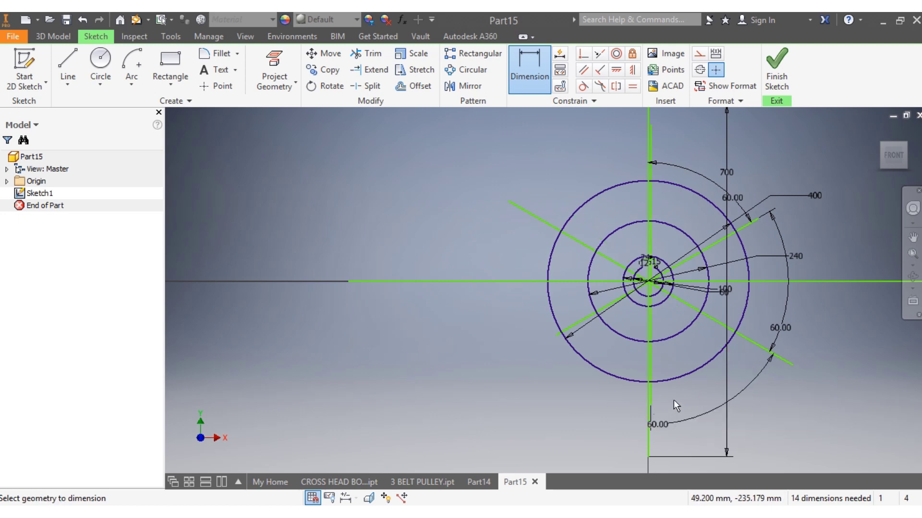
Move the offset near-vertical line sideways so that it lies on the vertical centre line through the circles' centre.
{"action": "scroll", "coordinate": [672, 399], "scroll_direction": "up", "scroll_amount": 3}
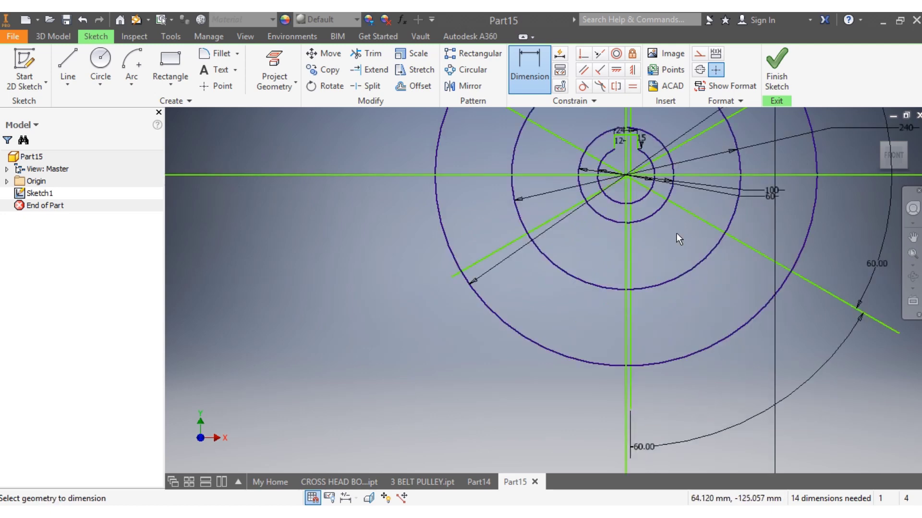
{"action": "scroll", "coordinate": [649, 399], "scroll_direction": "up", "scroll_amount": 2}
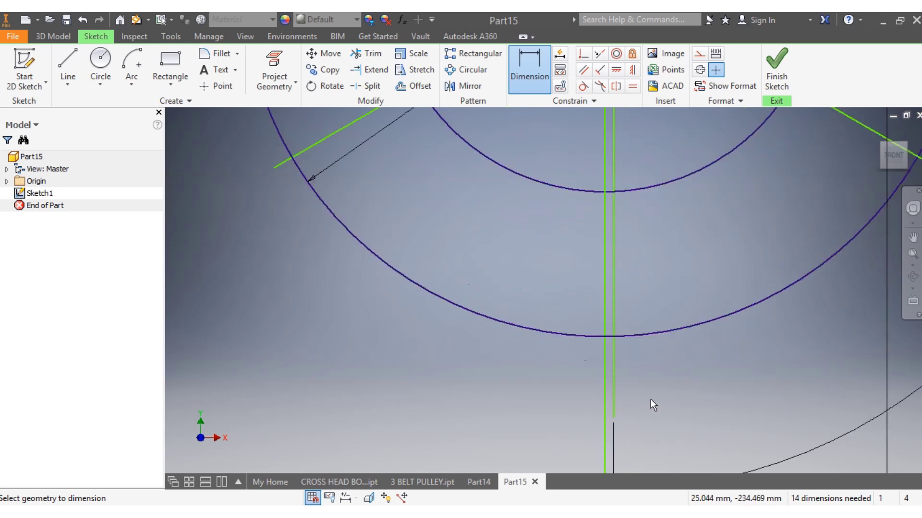
{"action": "scroll", "coordinate": [644, 361], "scroll_direction": "down", "scroll_amount": 4}
{"action": "scroll", "coordinate": [646, 247], "scroll_direction": "up", "scroll_amount": 3}
{"action": "scroll", "coordinate": [629, 209], "scroll_direction": "up", "scroll_amount": 3}
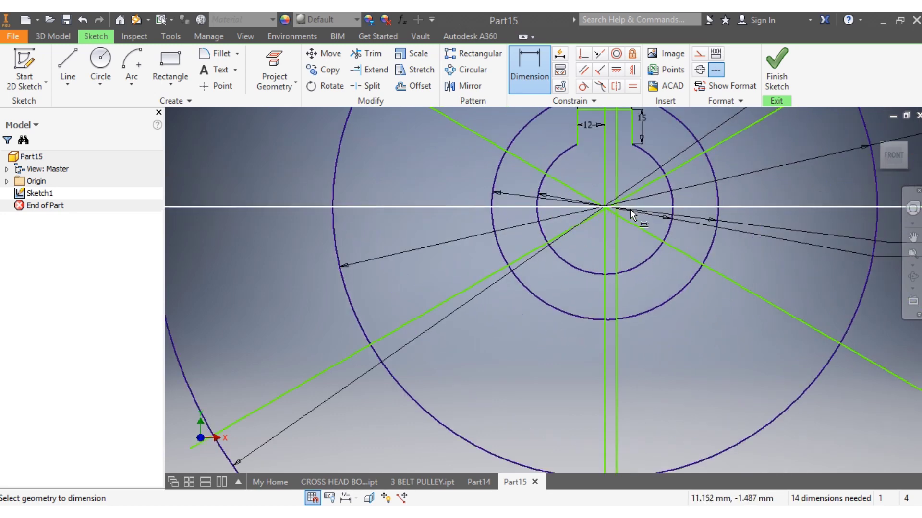
{"action": "key", "text": "Escape"}
{"action": "mouse_move", "coordinate": [616, 235]}
{"action": "left_mouse_down"}
{"action": "mouse_move", "coordinate": [604, 237]}
{"action": "mouse_move", "coordinate": [621, 280]}
{"action": "left_mouse_up"}
{"action": "scroll", "coordinate": [621, 281], "scroll_direction": "down", "scroll_amount": 3}
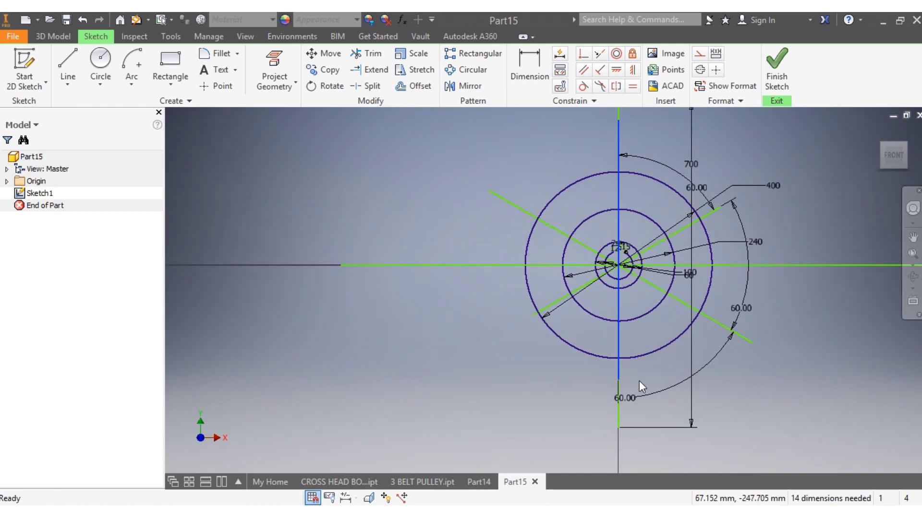
Check the angle between the vertical line and the line running to the lower left, without placing a dimension.
{"action": "left_click", "coordinate": [516, 82]}
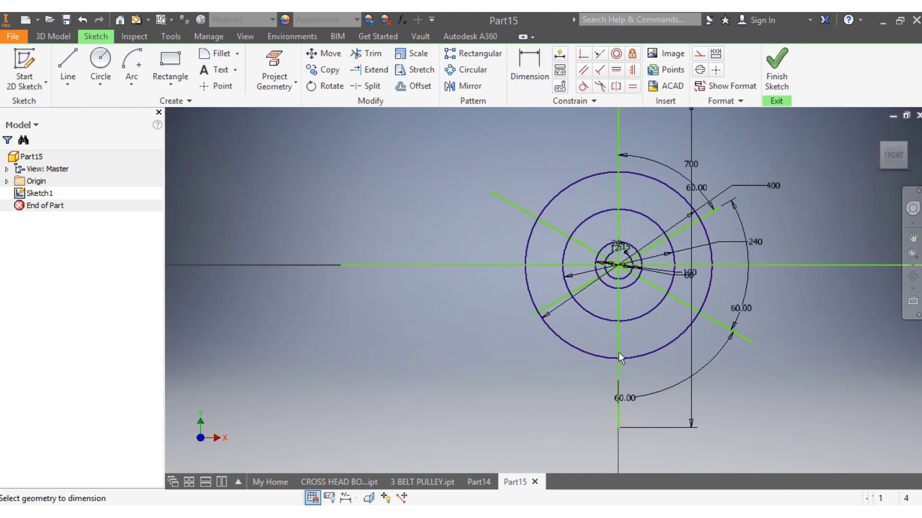
{"action": "left_click", "coordinate": [616, 368]}
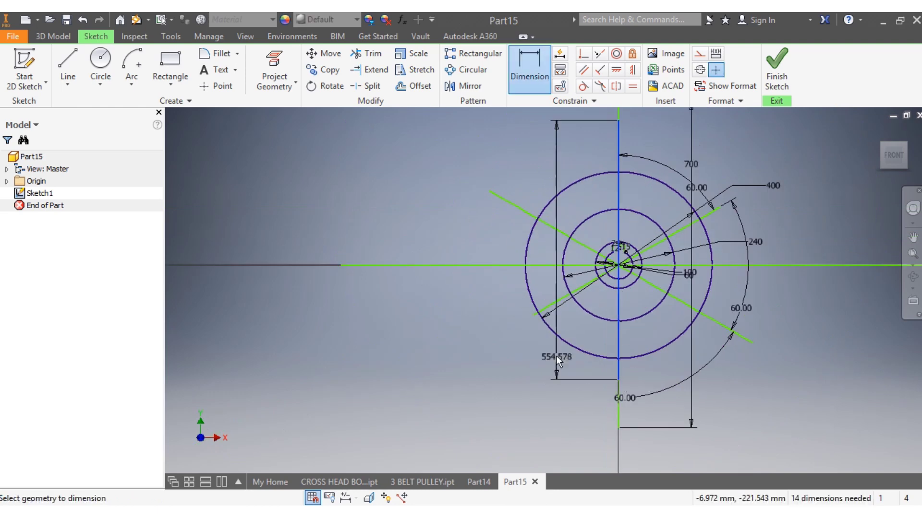
{"action": "left_click", "coordinate": [536, 315]}
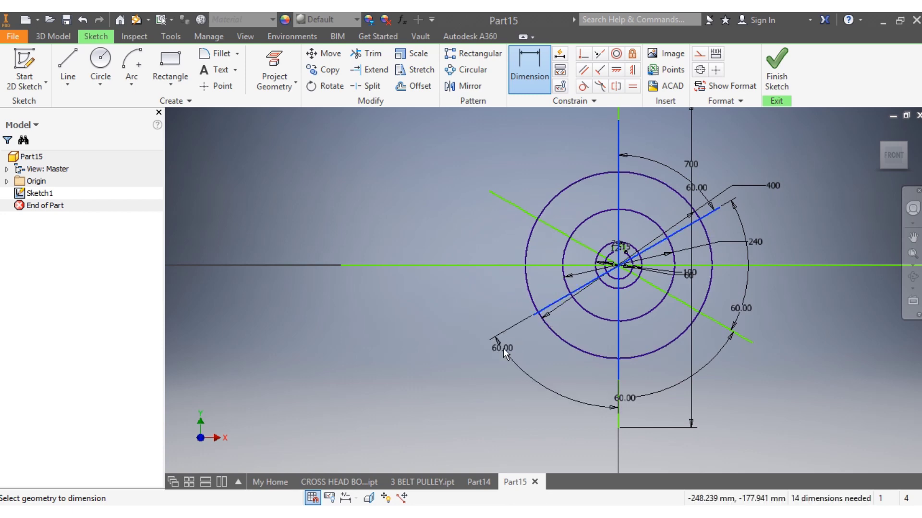
{"action": "key", "text": "Escape"}
Check the angle between the upper-left and lower-left arms of the two sloping lines, without placing a dimension.
{"action": "left_click", "coordinate": [517, 85]}
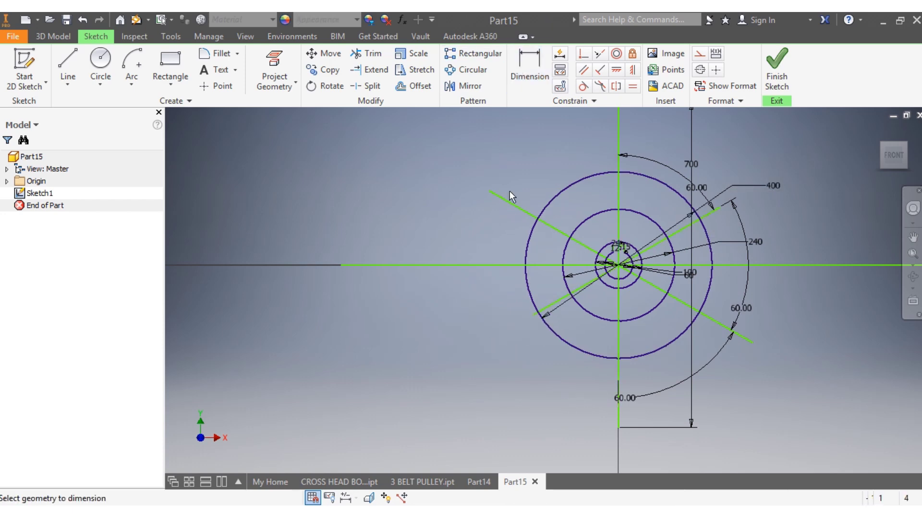
{"action": "left_click", "coordinate": [506, 201]}
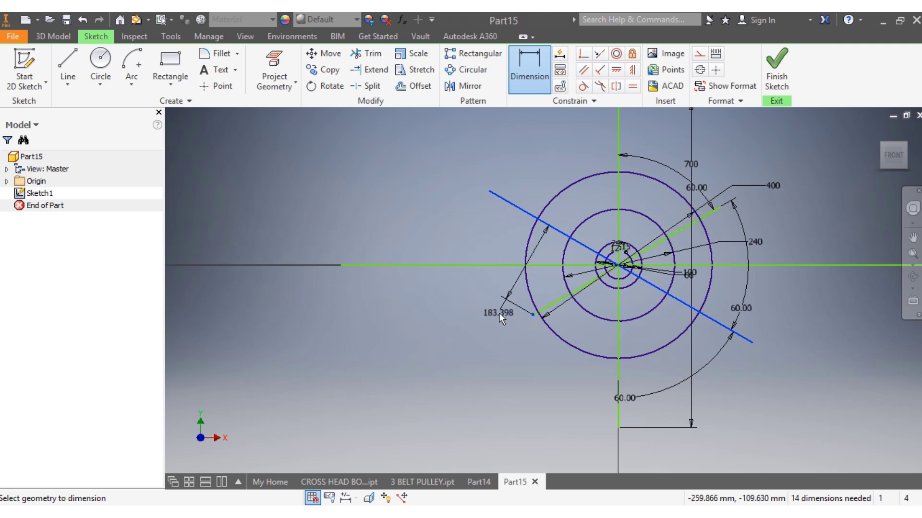
{"action": "key", "text": "Escape"}
{"action": "key", "text": "d"}
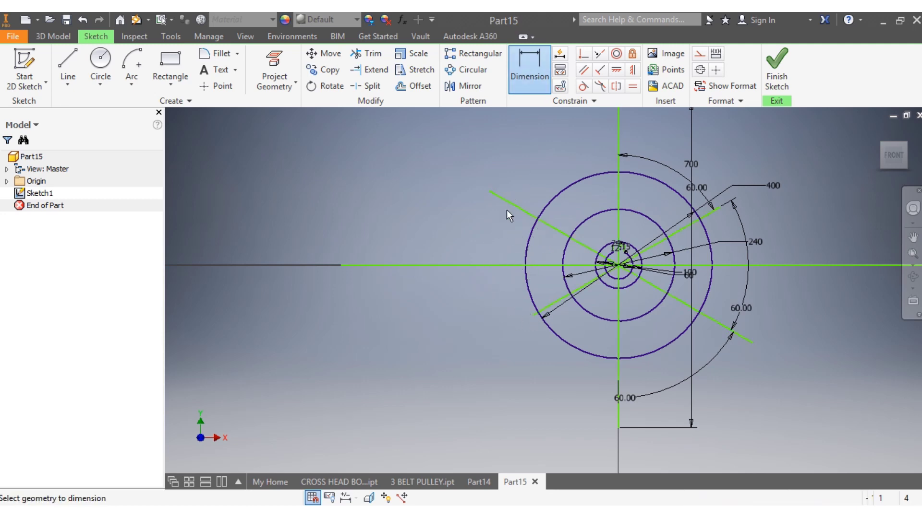
{"action": "left_click", "coordinate": [507, 206]}
{"action": "left_click", "coordinate": [543, 298]}
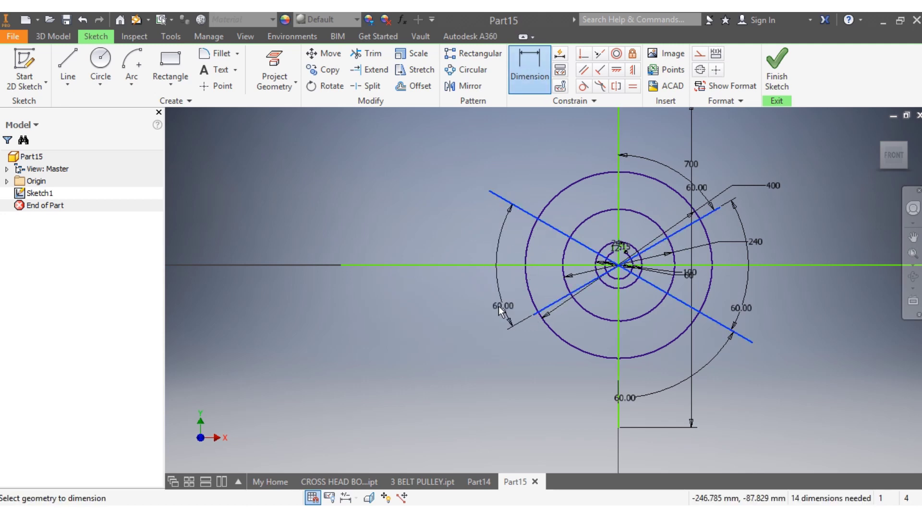
{"action": "key", "text": "Escape"}
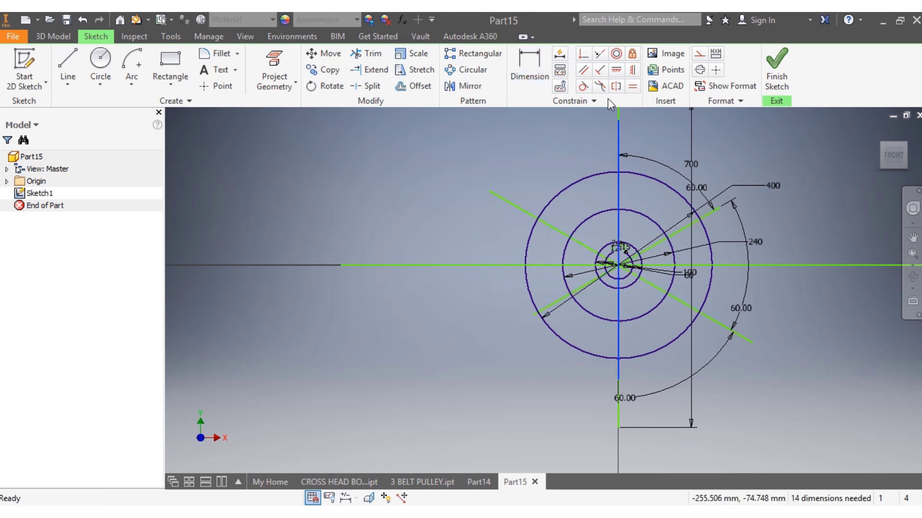
Check the angle between the vertical line and the line running to the upper left, without placing a dimension.
{"action": "left_click", "coordinate": [537, 67]}
{"action": "left_click", "coordinate": [618, 144]}
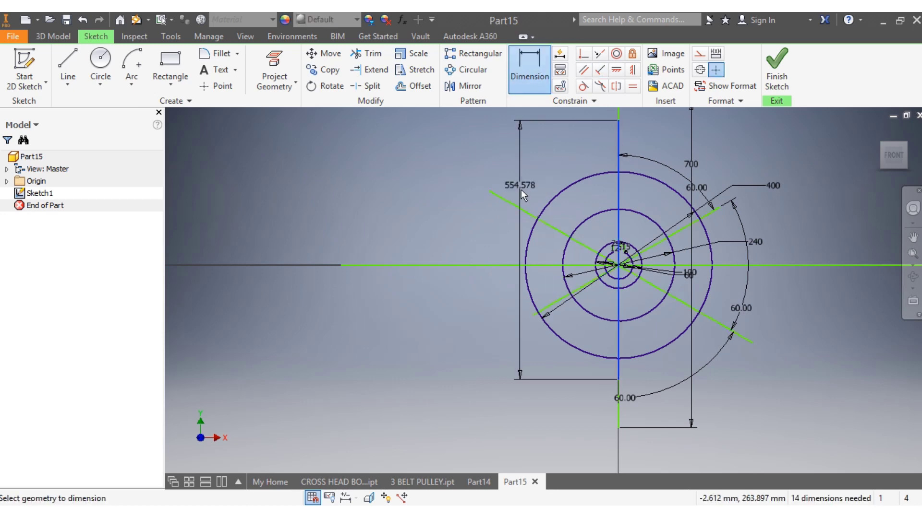
{"action": "left_click", "coordinate": [522, 207]}
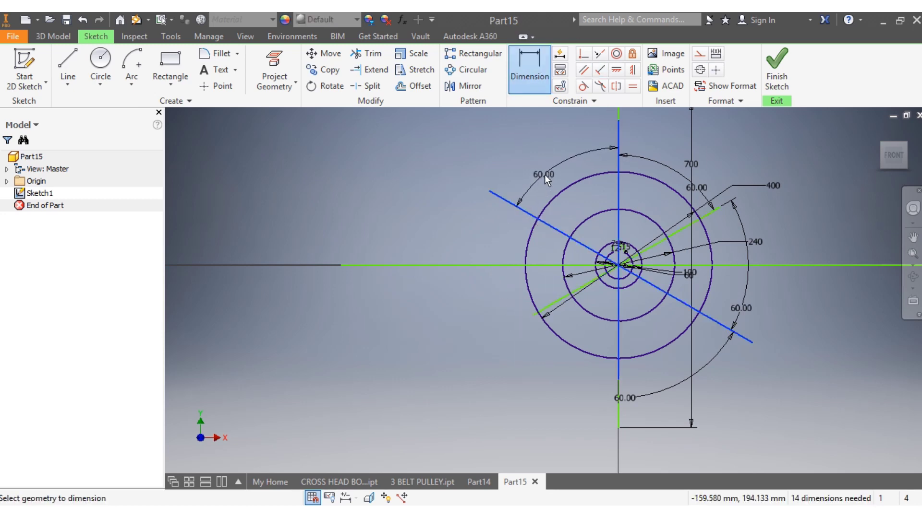
{"action": "key", "text": "Escape"}
{"action": "scroll", "coordinate": [687, 208], "scroll_direction": "up", "scroll_amount": 3}
{"action": "scroll", "coordinate": [687, 237], "scroll_direction": "down", "scroll_amount": 3}
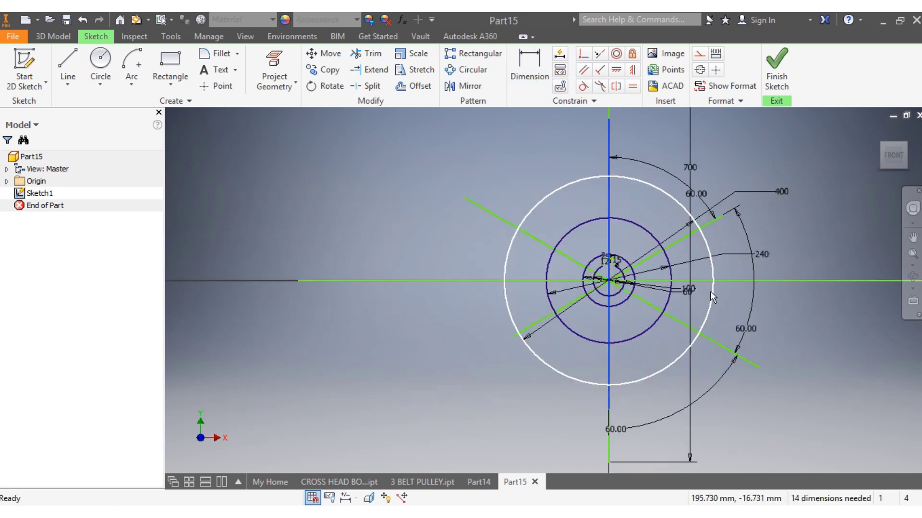
{"action": "left_click", "coordinate": [173, 87]}
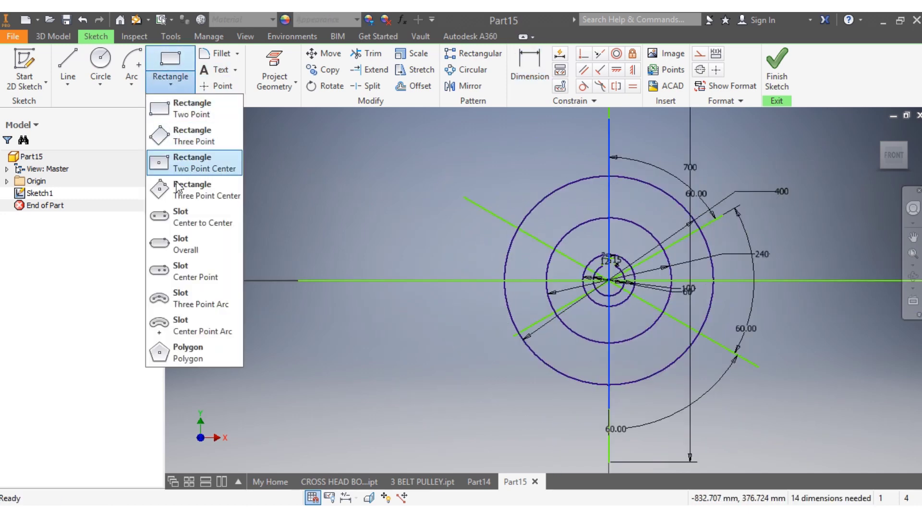
{"action": "left_click", "coordinate": [187, 300]}
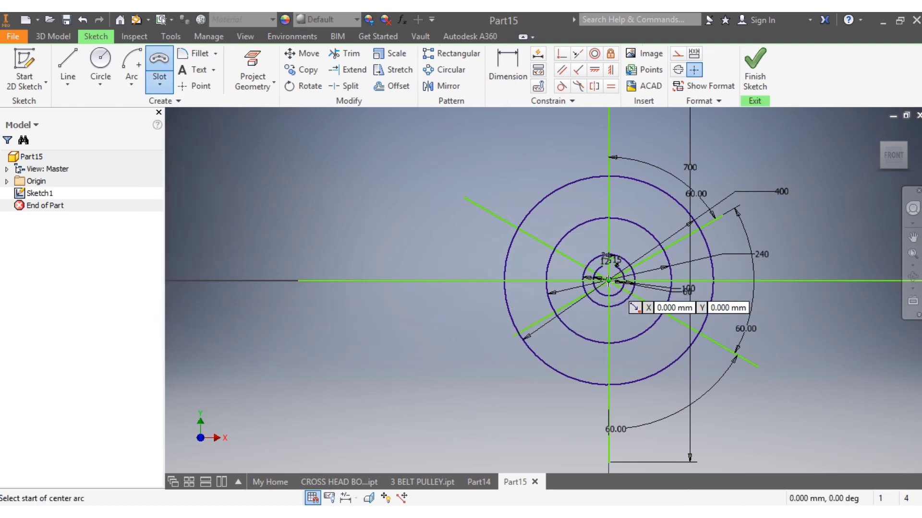
{"action": "left_click", "coordinate": [608, 280]}
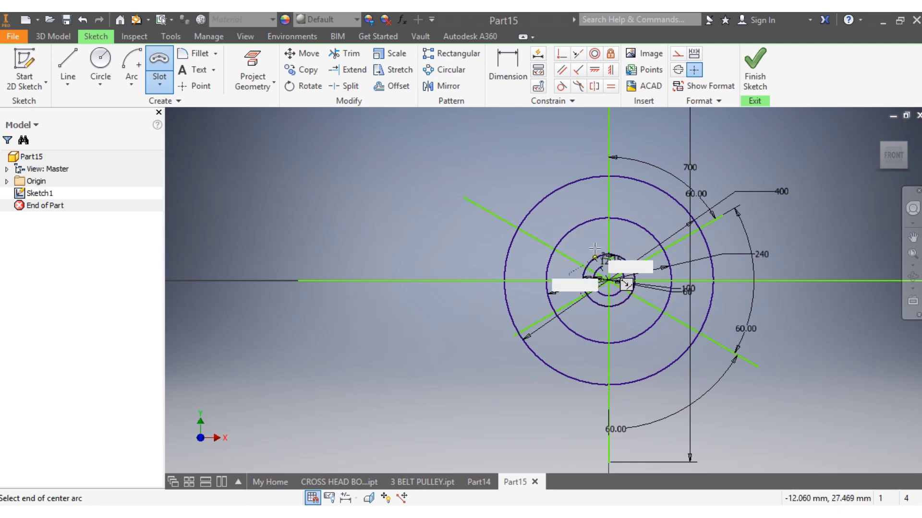
{"action": "left_click", "coordinate": [608, 198]}
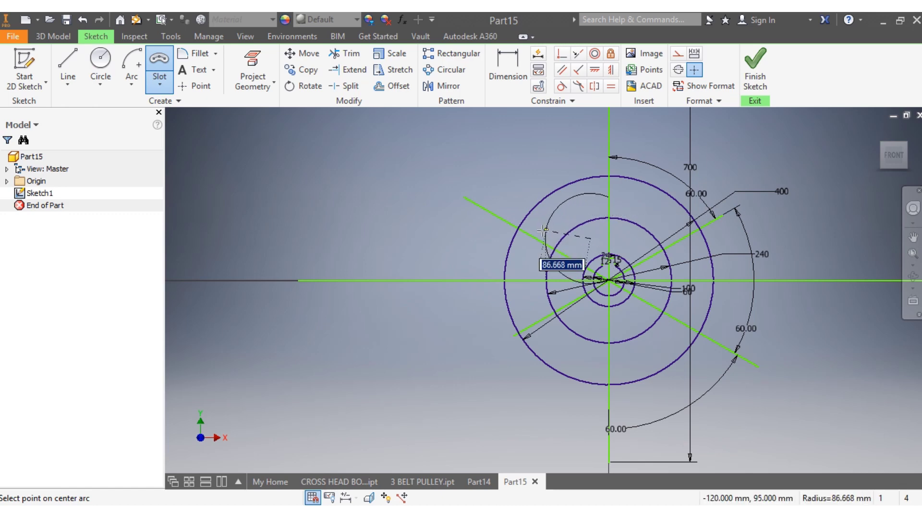
{"action": "key", "text": "Escape"}
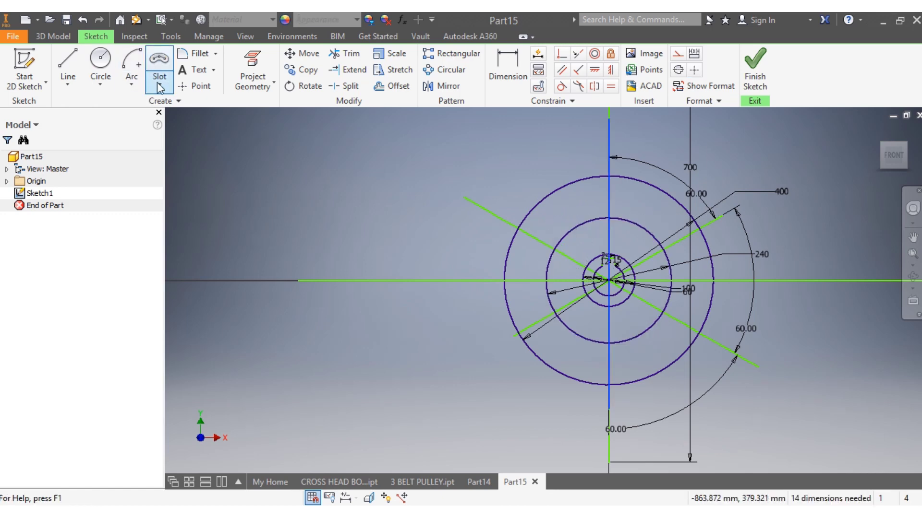
Draw a center point arc slot about the circles' centre, radius about 92 mm and width about 37 mm, from the vertical line to the upper-left line.
{"action": "left_click", "coordinate": [160, 86]}
{"action": "left_click", "coordinate": [184, 322]}
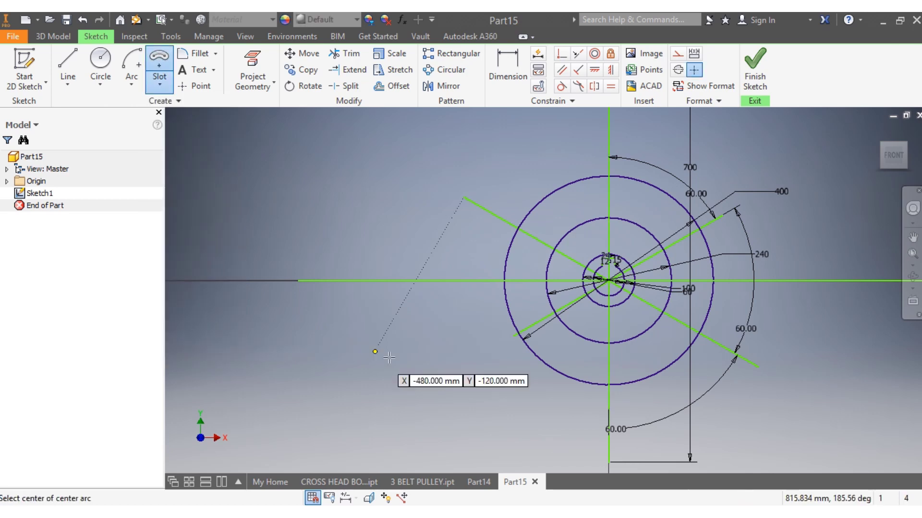
{"action": "left_click", "coordinate": [609, 281]}
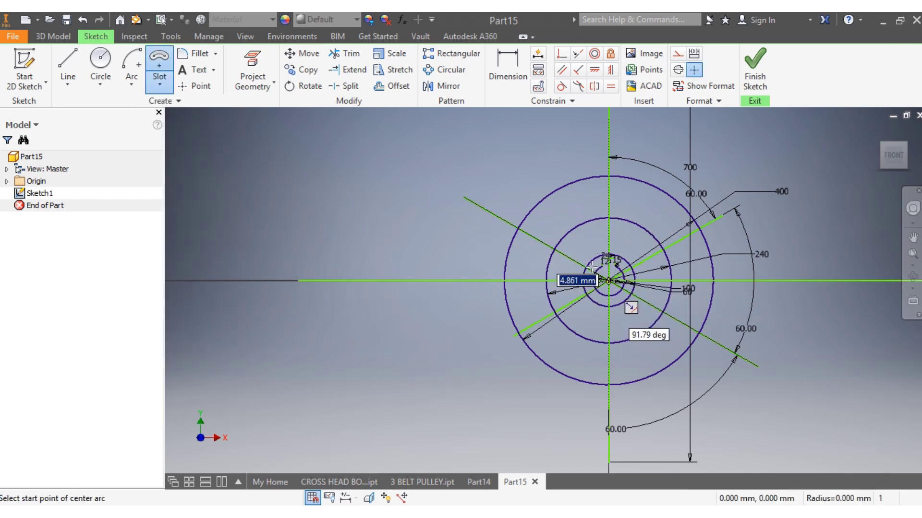
{"action": "left_click", "coordinate": [609, 232]}
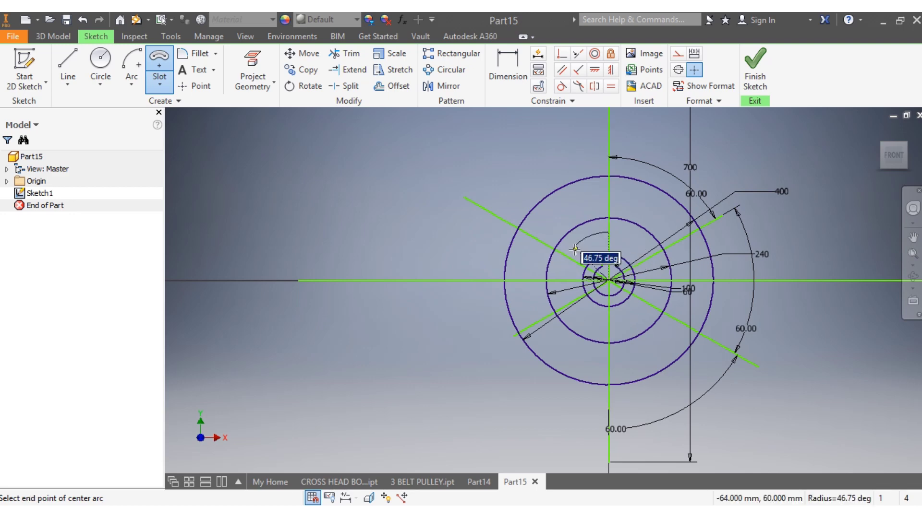
{"action": "left_click", "coordinate": [568, 256]}
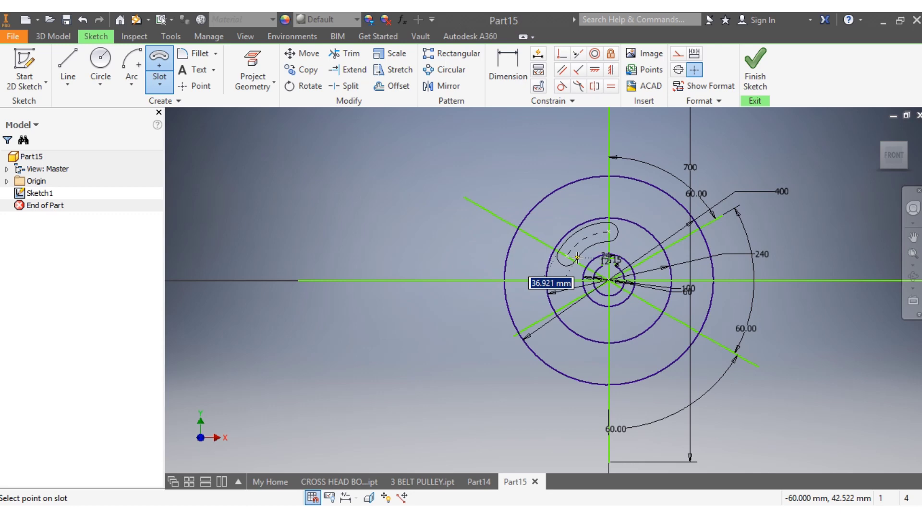
{"action": "left_click", "coordinate": [576, 258]}
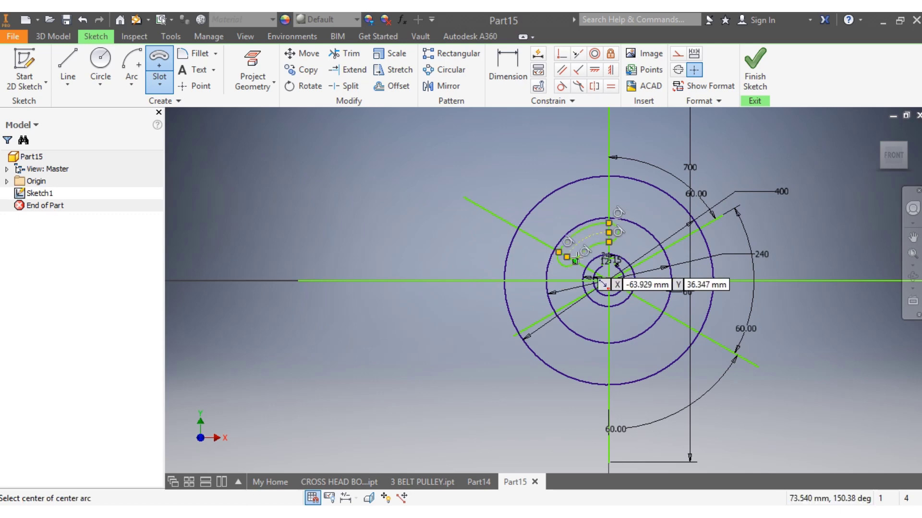
{"action": "left_click", "coordinate": [508, 70]}
{"action": "scroll", "coordinate": [606, 328], "scroll_direction": "up", "scroll_amount": 3}
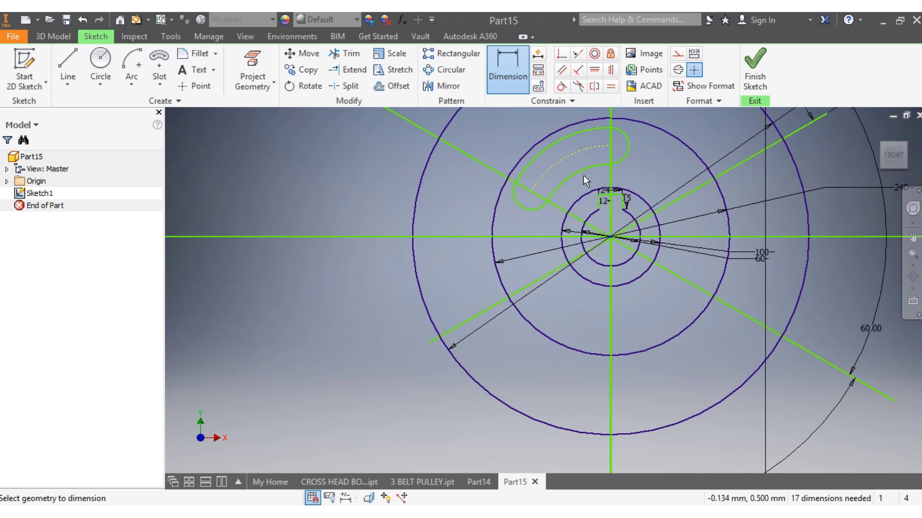
{"action": "left_click", "coordinate": [601, 147]}
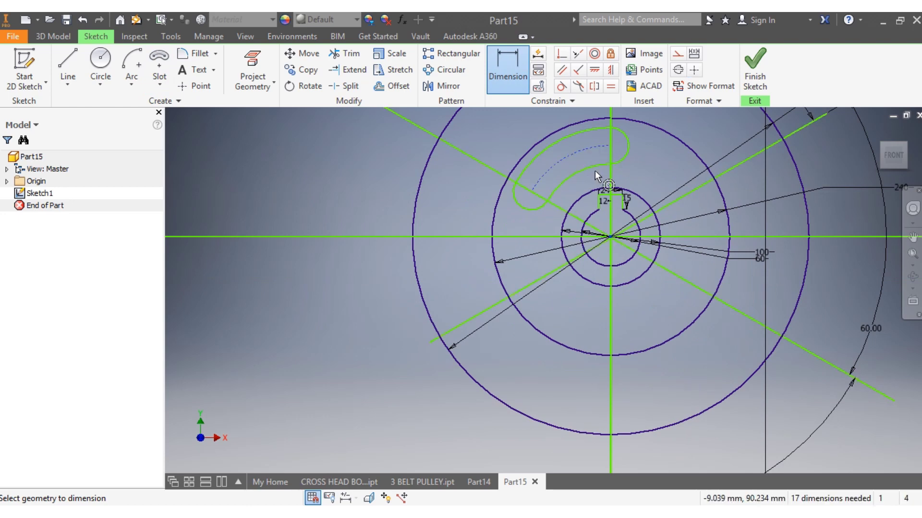
{"action": "key", "text": "Escape"}
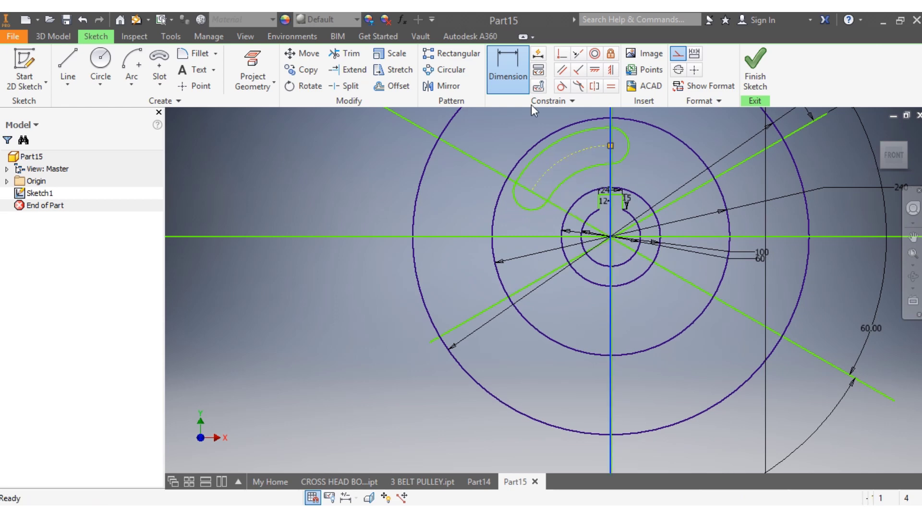
Dimension the centre arc of the upper-left curved slot to a radius of 85 mm.
{"action": "left_click", "coordinate": [507, 72]}
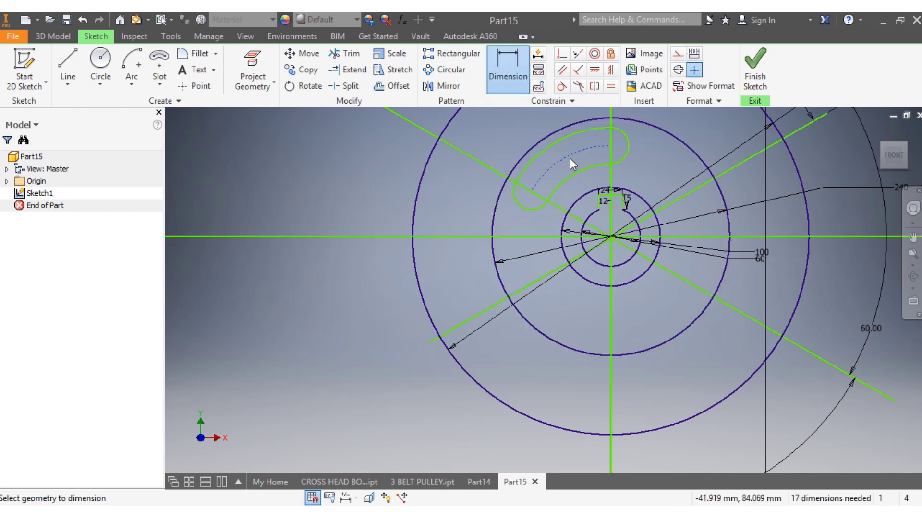
{"action": "left_click", "coordinate": [570, 159]}
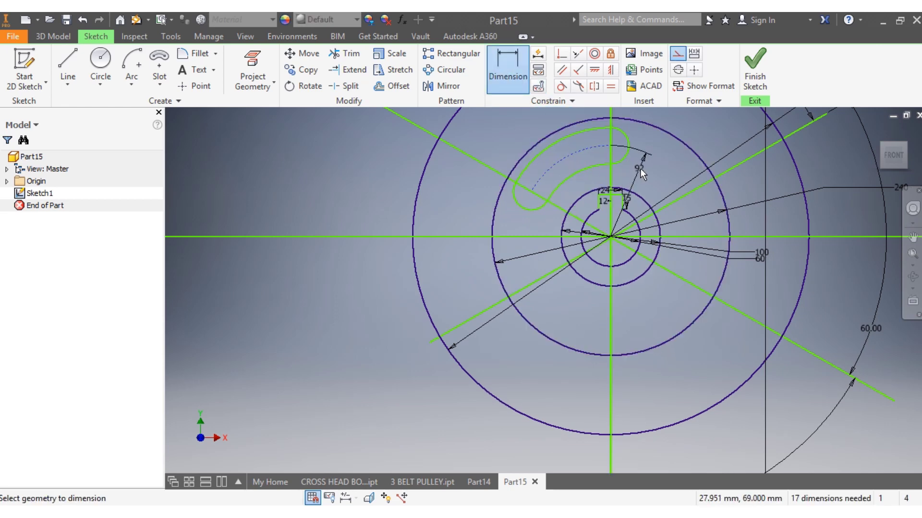
{"action": "left_click", "coordinate": [639, 168]}
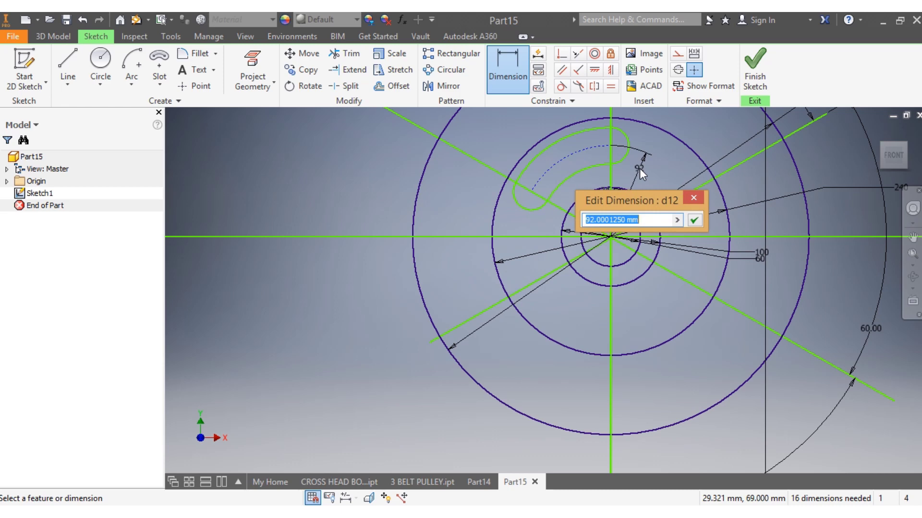
{"action": "type", "text": "85"}
{"action": "key", "text": "Return"}
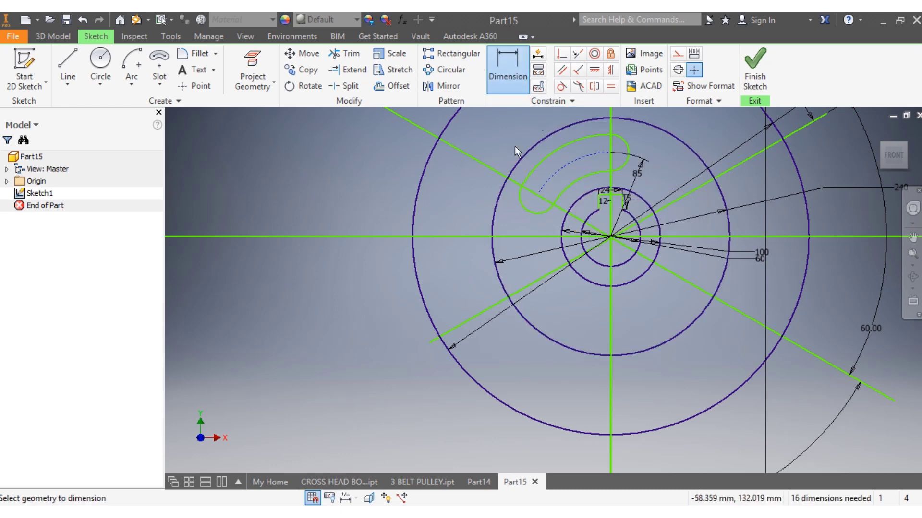
Draw a center point arc slot about the circles' centre, radius about 86 mm and width about 37 mm, from the upper-right line to the lower-right line.
{"action": "left_click", "coordinate": [160, 60]}
{"action": "scroll", "coordinate": [660, 262], "scroll_direction": "down", "scroll_amount": 2}
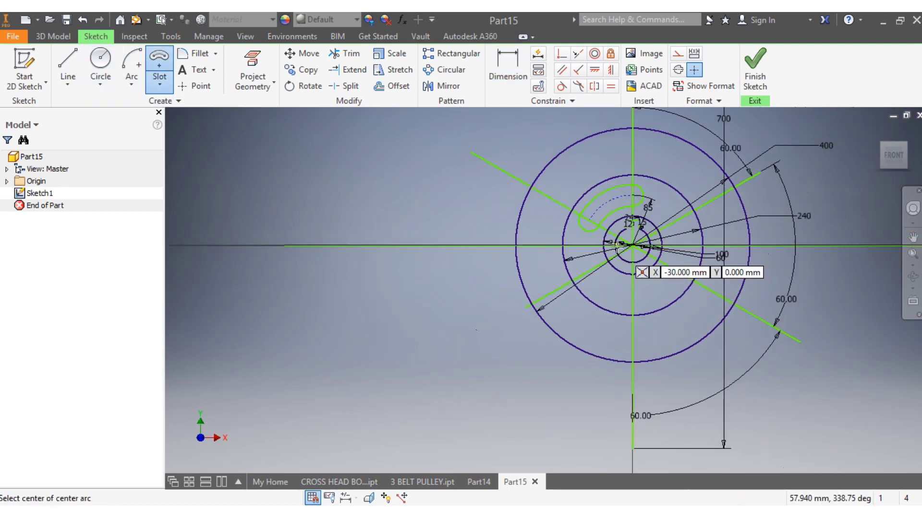
{"action": "left_click", "coordinate": [633, 245]}
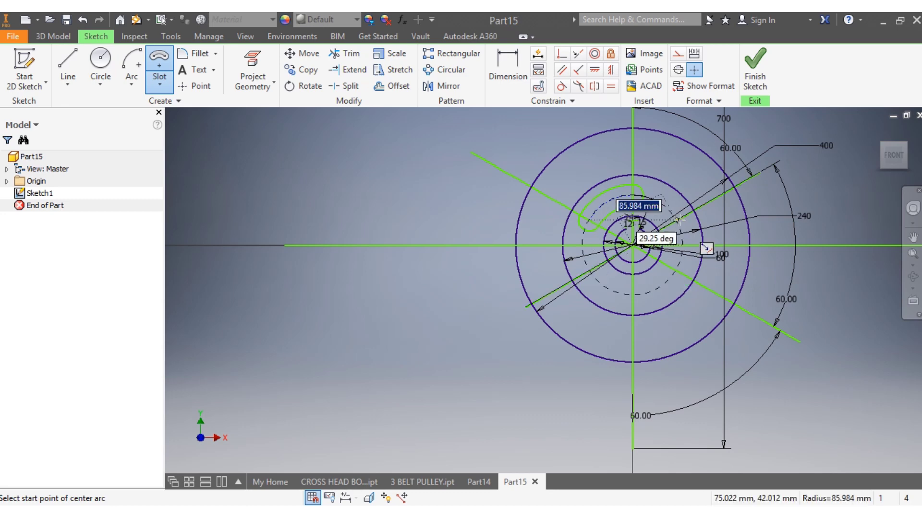
{"action": "type", "text": "85"}
{"action": "key", "text": "Tab"}
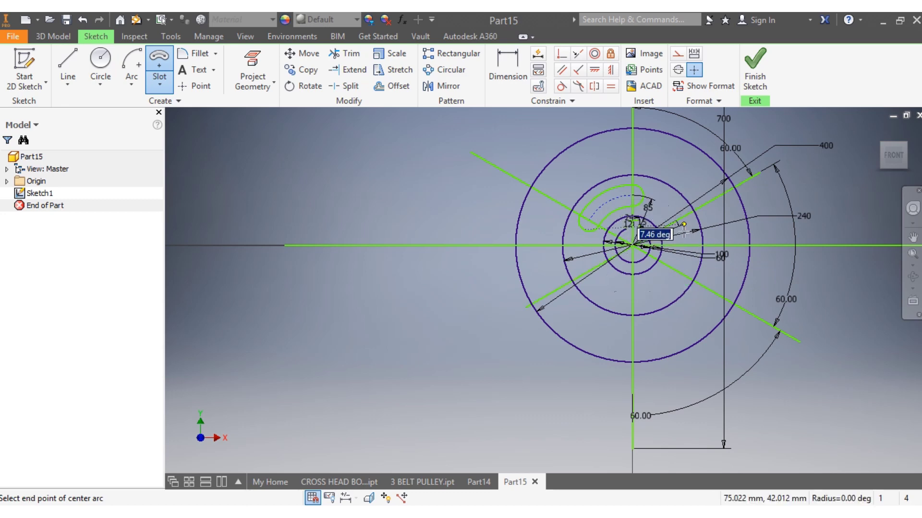
{"action": "left_click", "coordinate": [683, 246]}
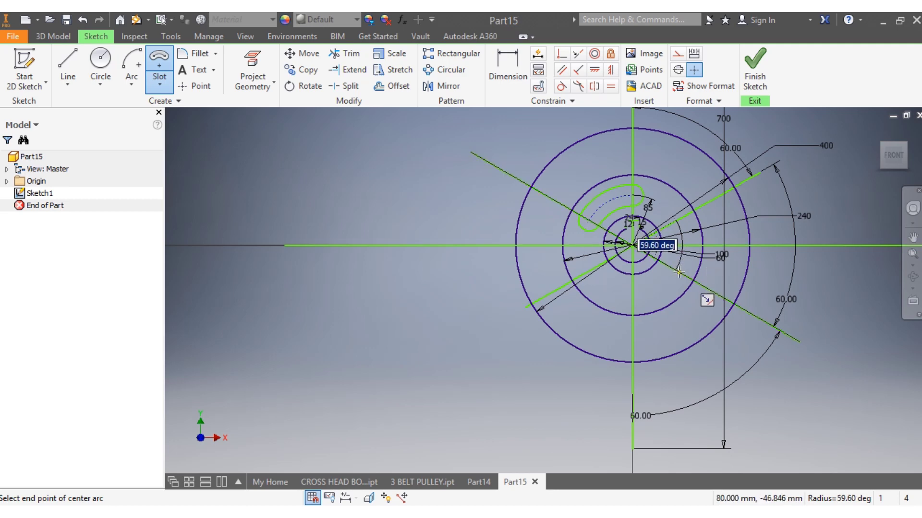
{"action": "left_click", "coordinate": [679, 272]}
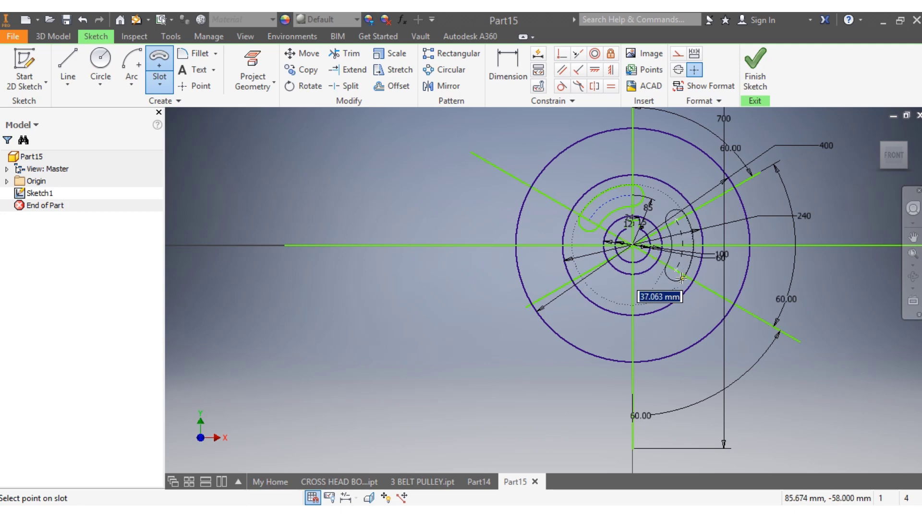
{"action": "left_click", "coordinate": [681, 277]}
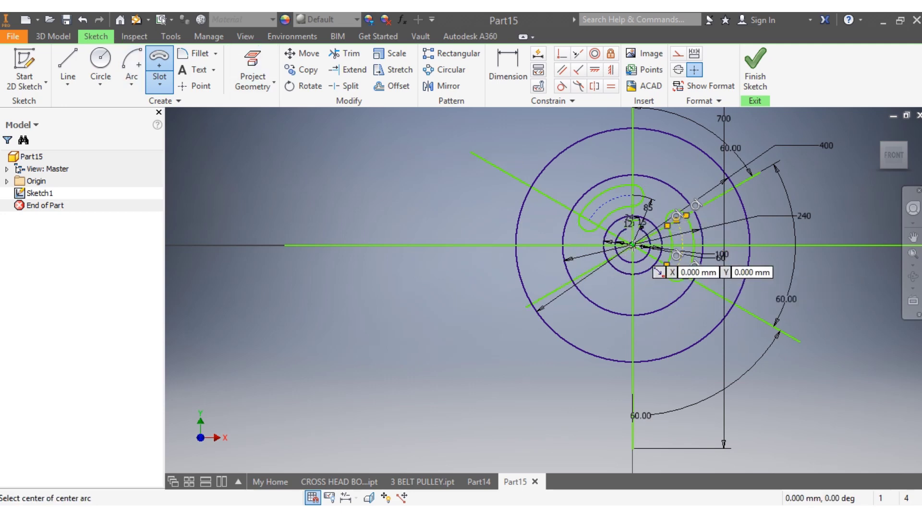
{"action": "left_click", "coordinate": [632, 245]}
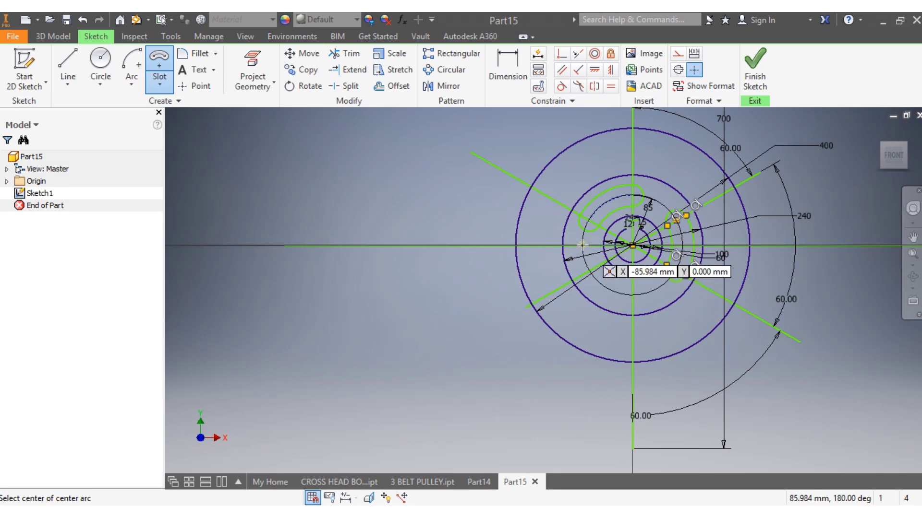
{"action": "left_click", "coordinate": [589, 271]}
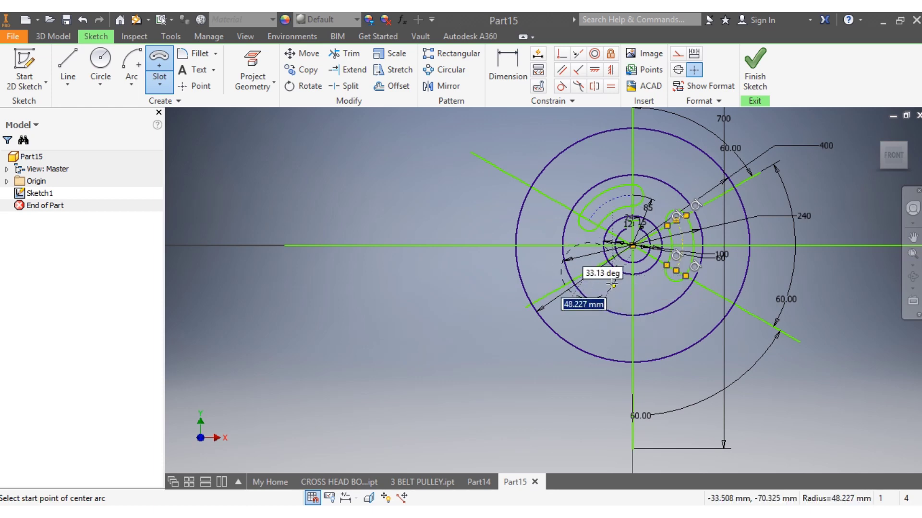
{"action": "key", "text": "Escape"}
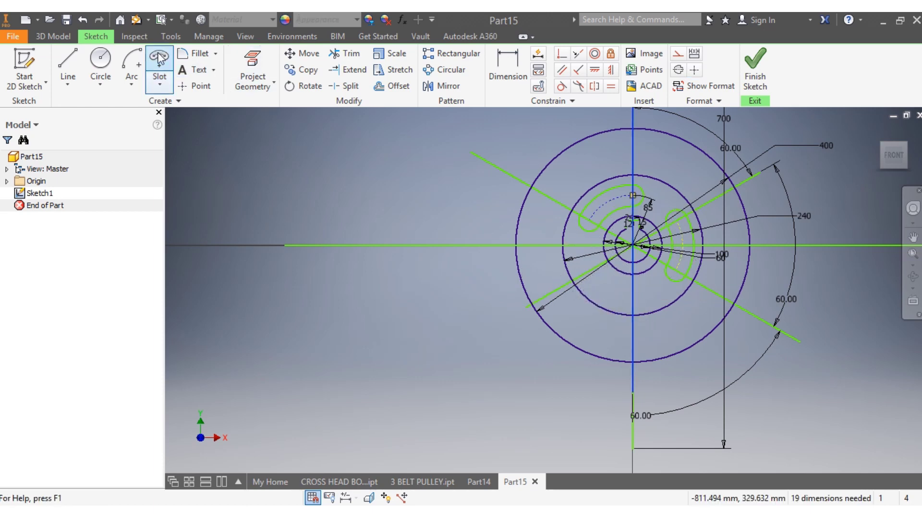
Draw a third center point arc slot about the circles' centre, from the vertical line to the lower-left line, matching the right-hand slot's radius and width.
{"action": "left_click", "coordinate": [160, 57]}
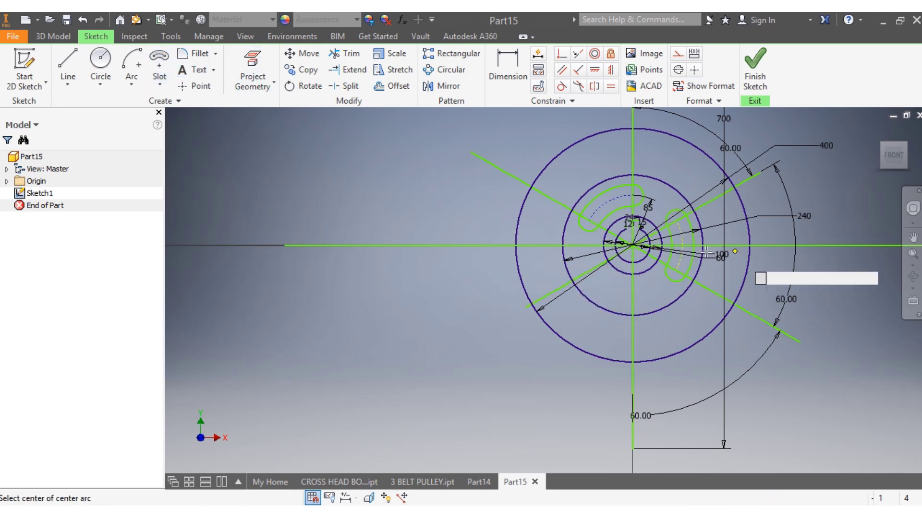
{"action": "left_click", "coordinate": [634, 244]}
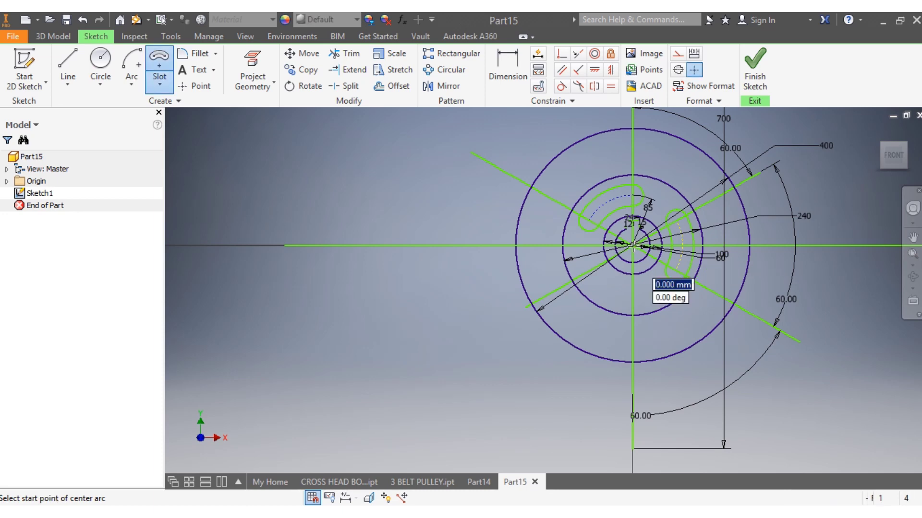
{"action": "left_click", "coordinate": [633, 295]}
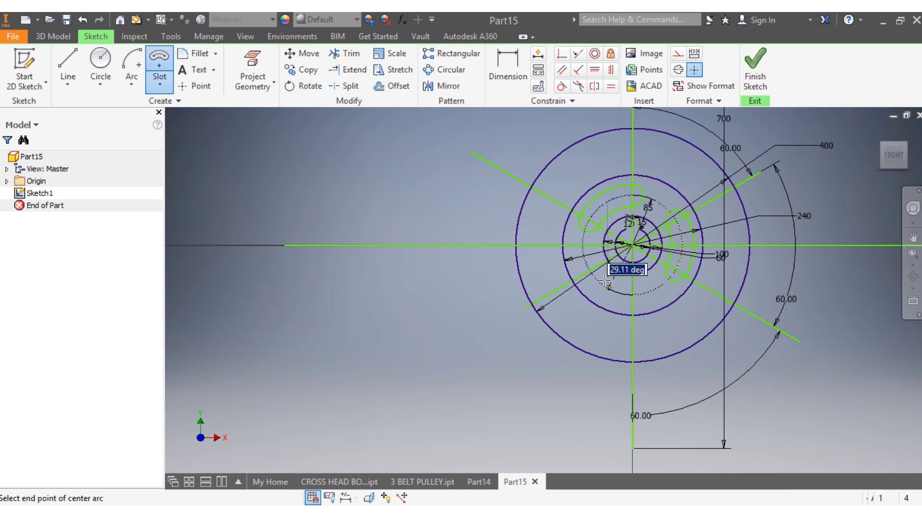
{"action": "left_click", "coordinate": [590, 271]}
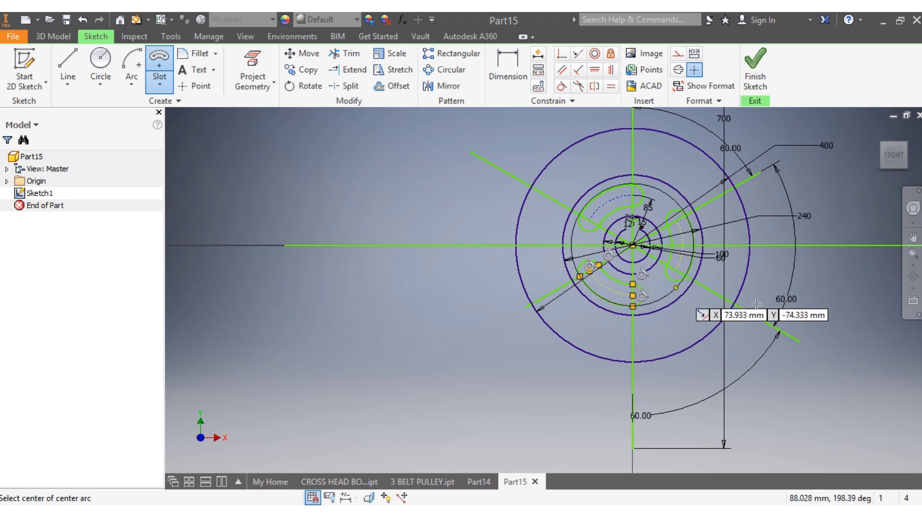
{"action": "scroll", "coordinate": [734, 276], "scroll_direction": "down", "scroll_amount": 2}
{"action": "scroll", "coordinate": [734, 267], "scroll_direction": "up", "scroll_amount": 2}
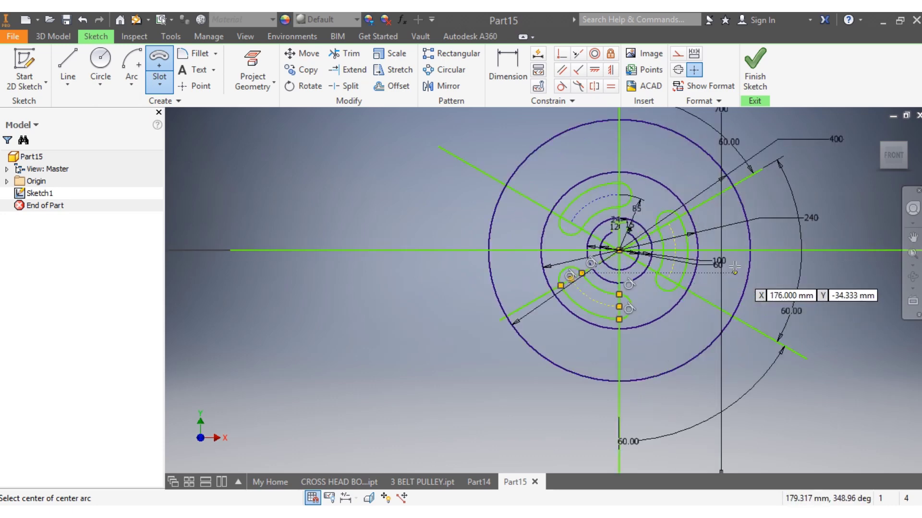
{"action": "scroll", "coordinate": [730, 267], "scroll_direction": "up", "scroll_amount": 2}
{"action": "scroll", "coordinate": [633, 288], "scroll_direction": "down", "scroll_amount": 3}
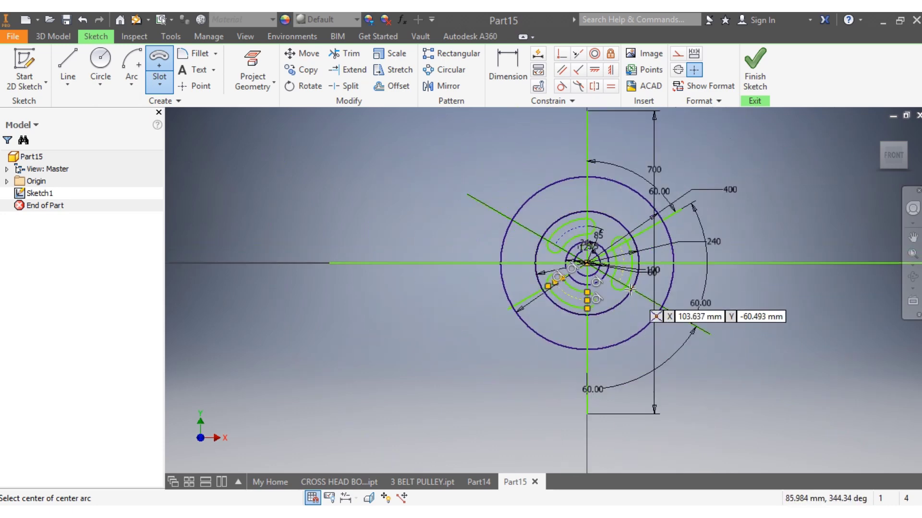
{"action": "scroll", "coordinate": [667, 302], "scroll_direction": "up", "scroll_amount": 2}
{"action": "scroll", "coordinate": [671, 260], "scroll_direction": "down", "scroll_amount": 2}
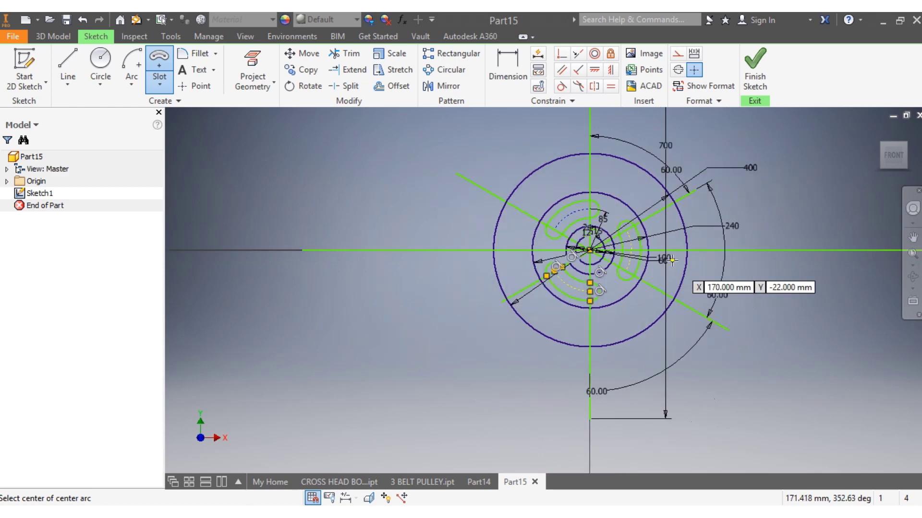
{"action": "key", "text": "Escape"}
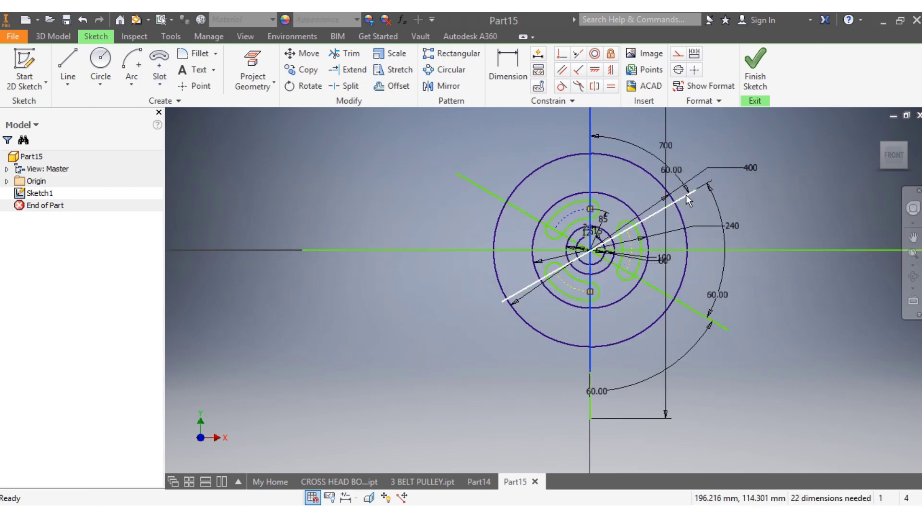
Delete the two sloping lines, the horizontal line and the vertical line through the circles' centre, and finish the sketch.
{"action": "left_click", "coordinate": [686, 195]}
{"action": "key", "text": "Delete"}
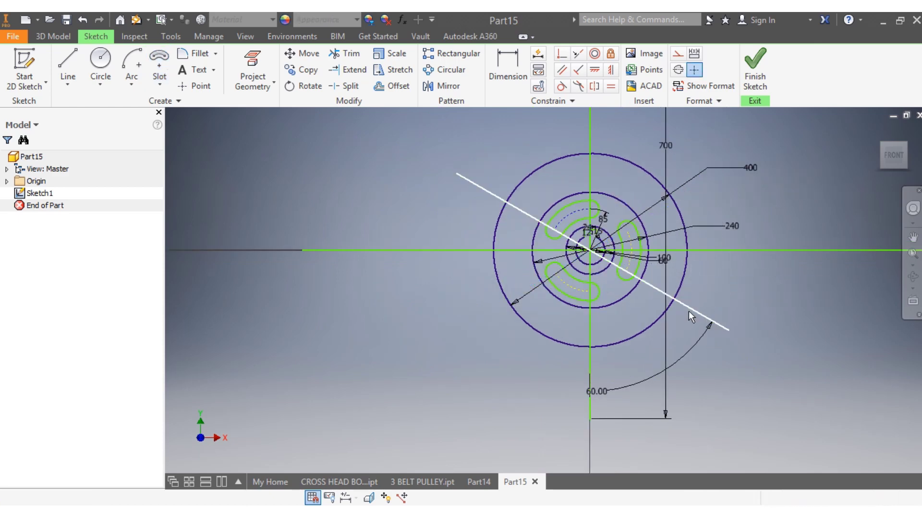
{"action": "left_click", "coordinate": [688, 312]}
{"action": "key", "text": "Delete"}
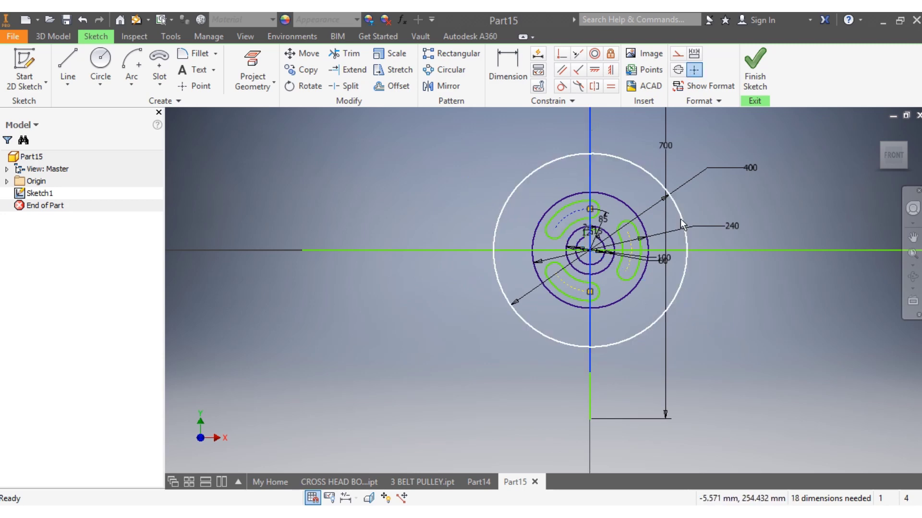
{"action": "left_click", "coordinate": [744, 255]}
{"action": "key", "text": "Delete"}
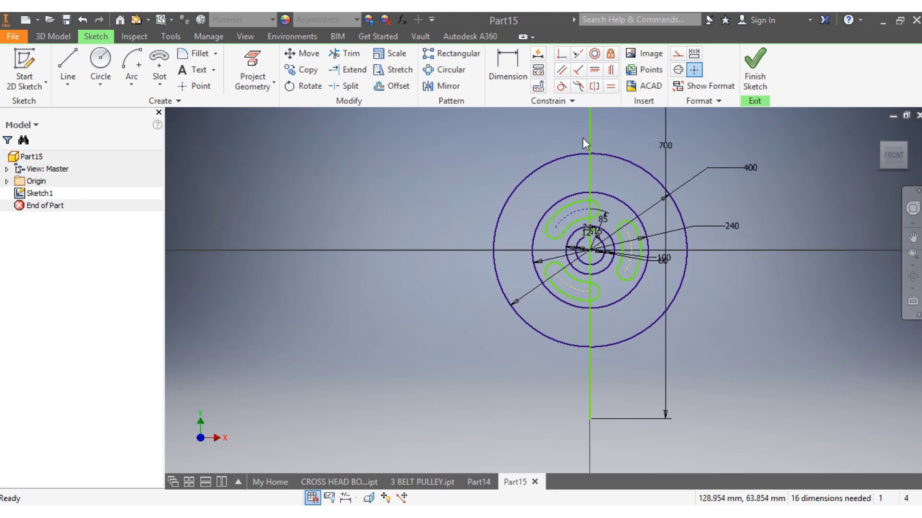
{"action": "left_click", "coordinate": [591, 129]}
{"action": "key", "text": "Delete"}
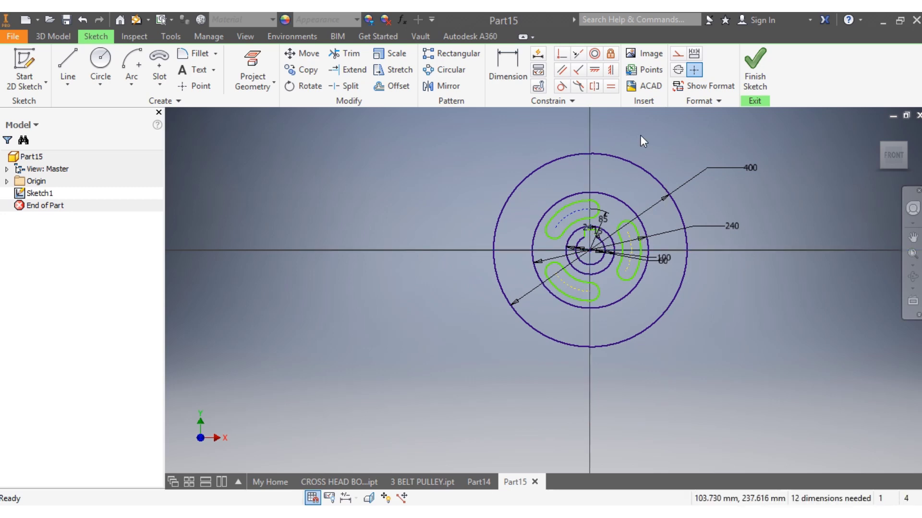
{"action": "left_click", "coordinate": [756, 77]}
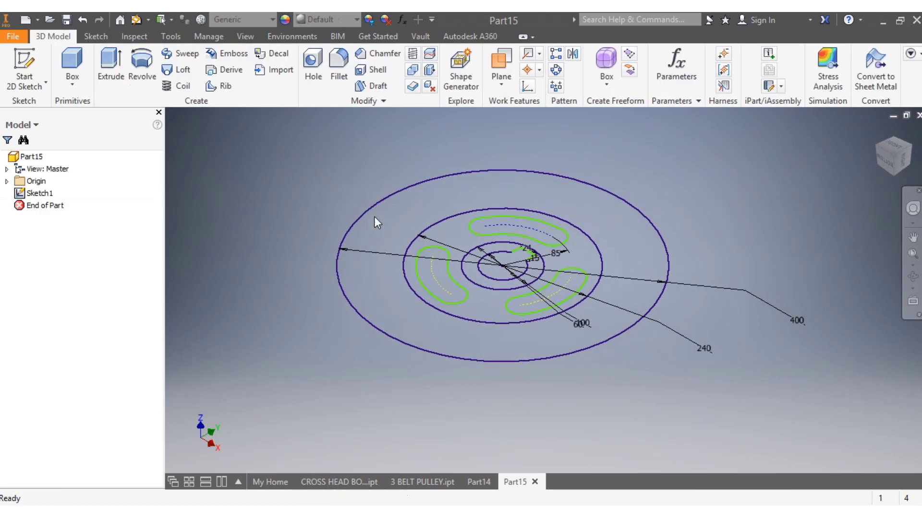
Extrude the outer ring between the 240 mm and 400 mm circles 100 mm, symmetrically about the sketch plane.
{"action": "left_click", "coordinate": [113, 71]}
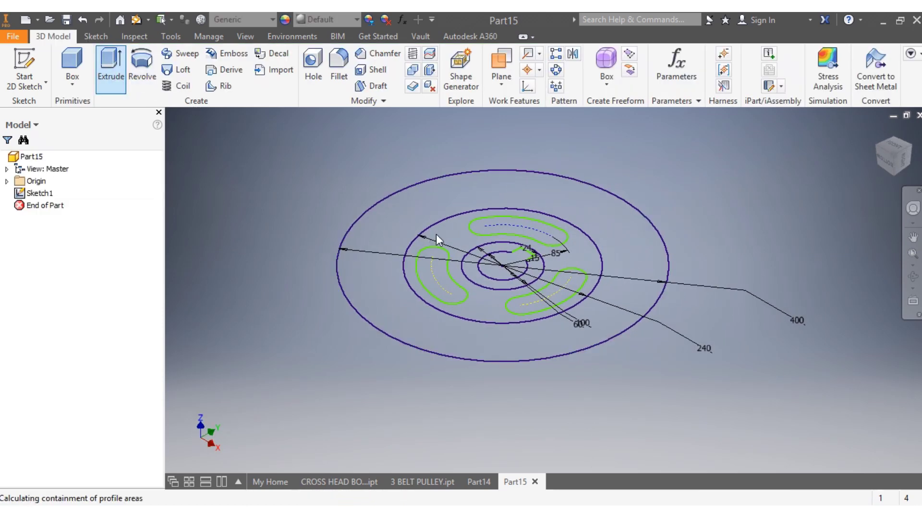
{"action": "left_click", "coordinate": [466, 343]}
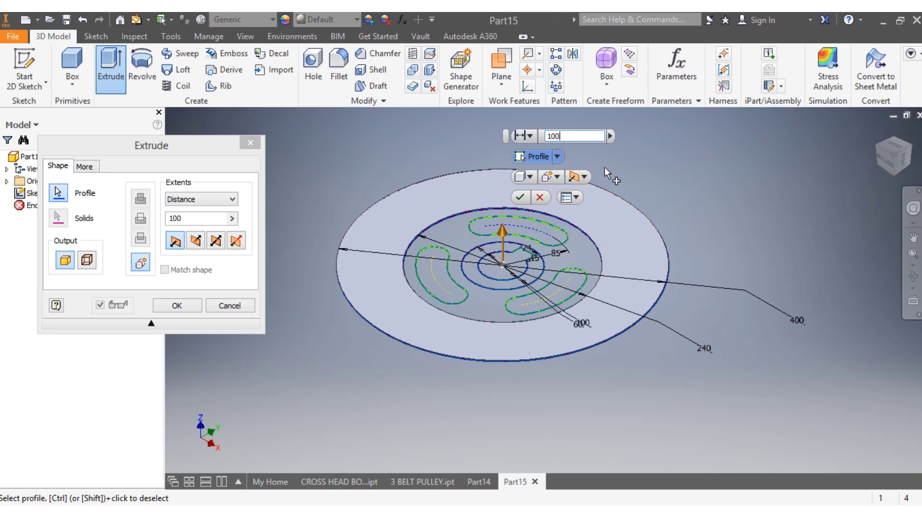
{"action": "left_click", "coordinate": [216, 248]}
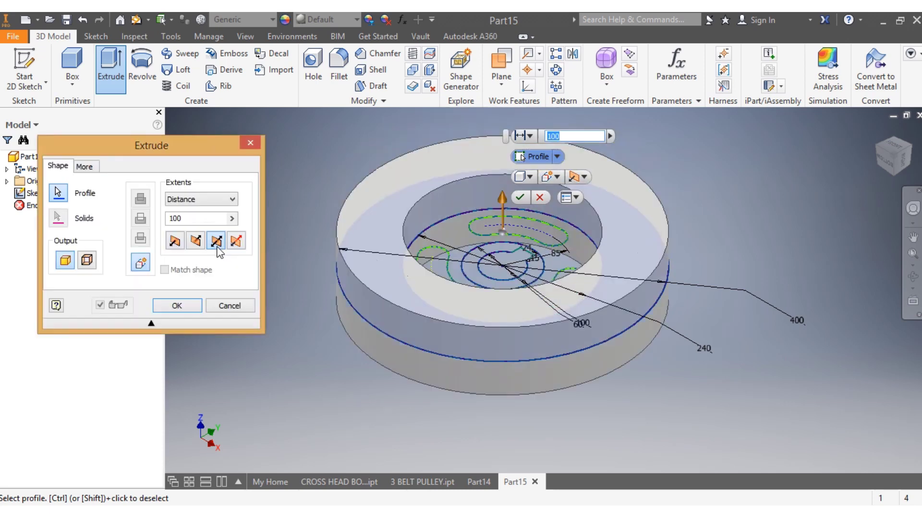
{"action": "left_click", "coordinate": [180, 310]}
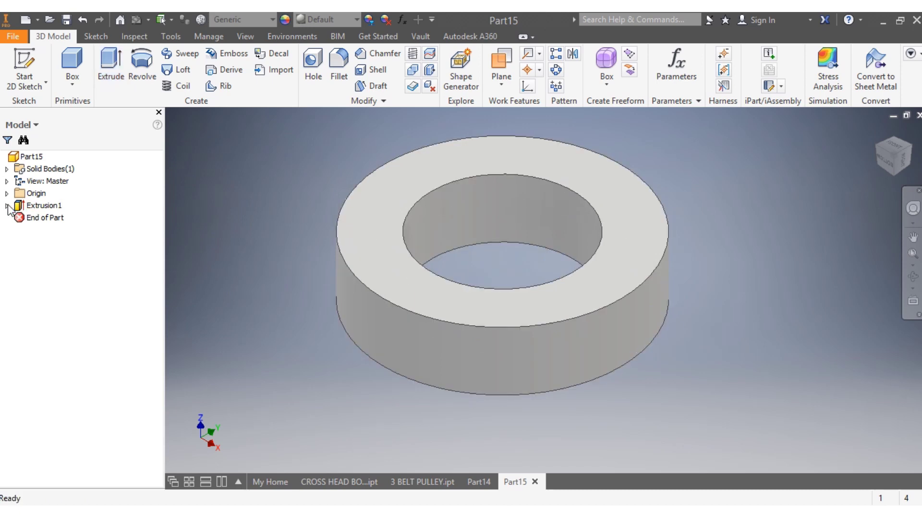
Make Sketch1 under the ring's extrusion visible again for reuse.
{"action": "left_click", "coordinate": [7, 206]}
{"action": "right_click", "coordinate": [33, 219]}
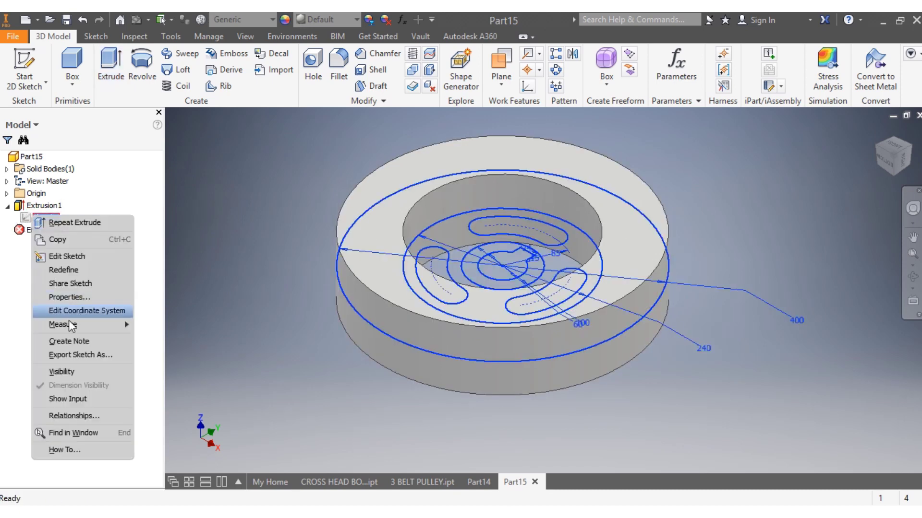
{"action": "left_click", "coordinate": [62, 373]}
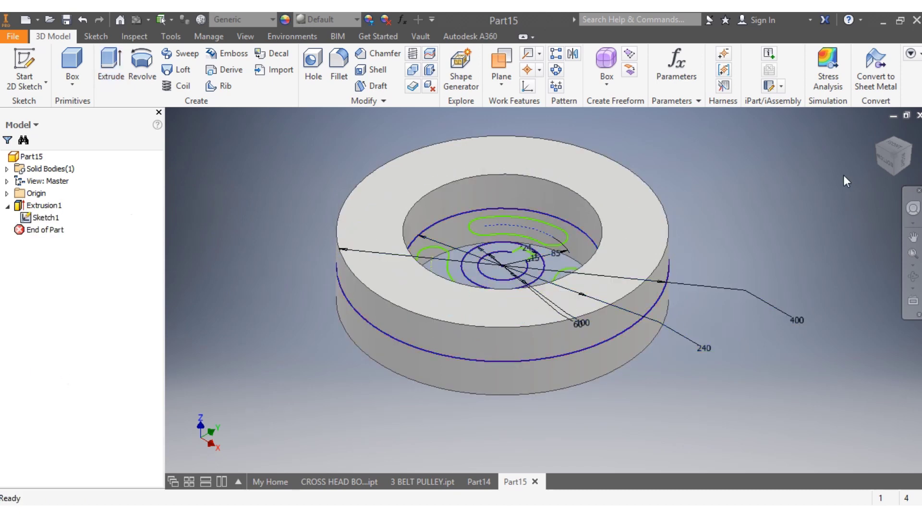
Extrude the web between the 100 mm and 240 mm circles 30 mm symmetrically, leaving the three arc slots open.
{"action": "left_click", "coordinate": [893, 144]}
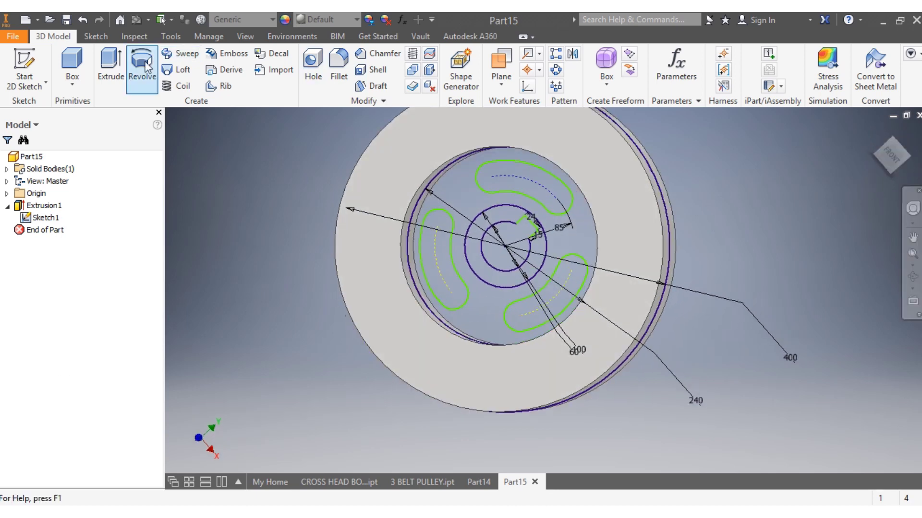
{"action": "left_click", "coordinate": [102, 82]}
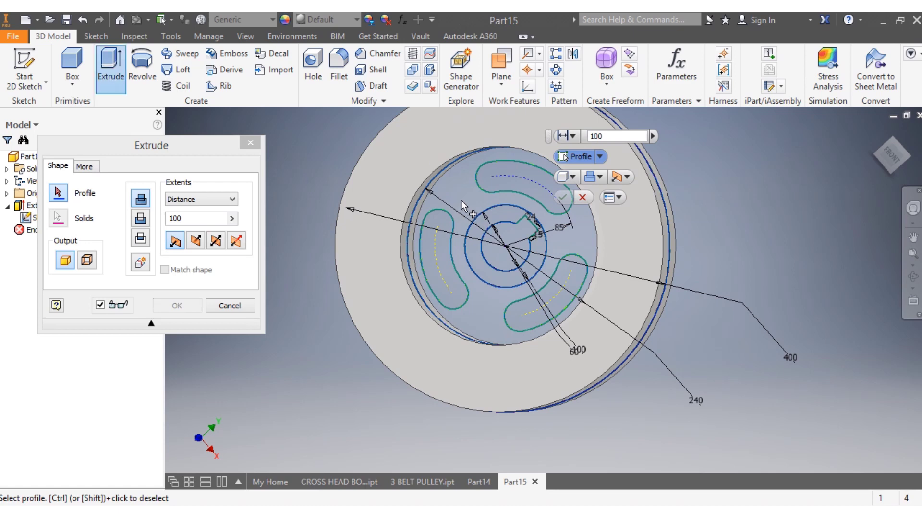
{"action": "left_click", "coordinate": [461, 200]}
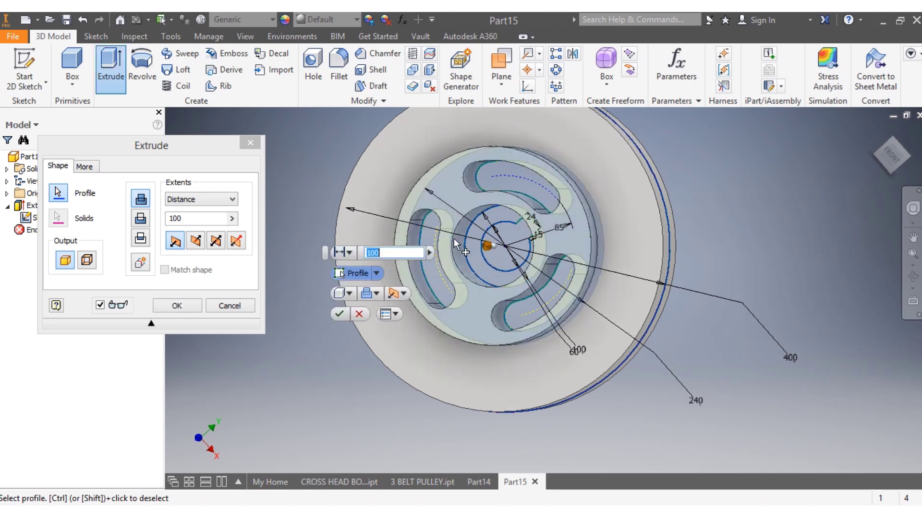
{"action": "type", "text": "30"}
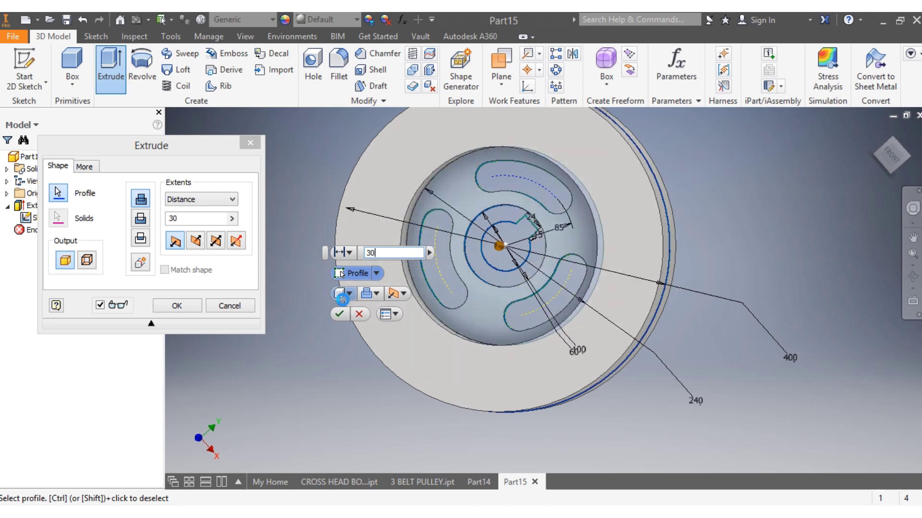
{"action": "left_click", "coordinate": [216, 241]}
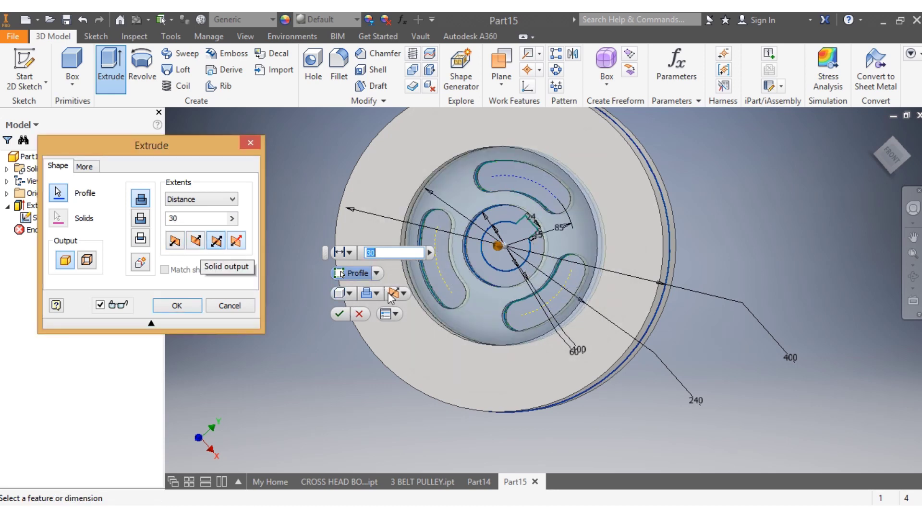
{"action": "left_click", "coordinate": [337, 313]}
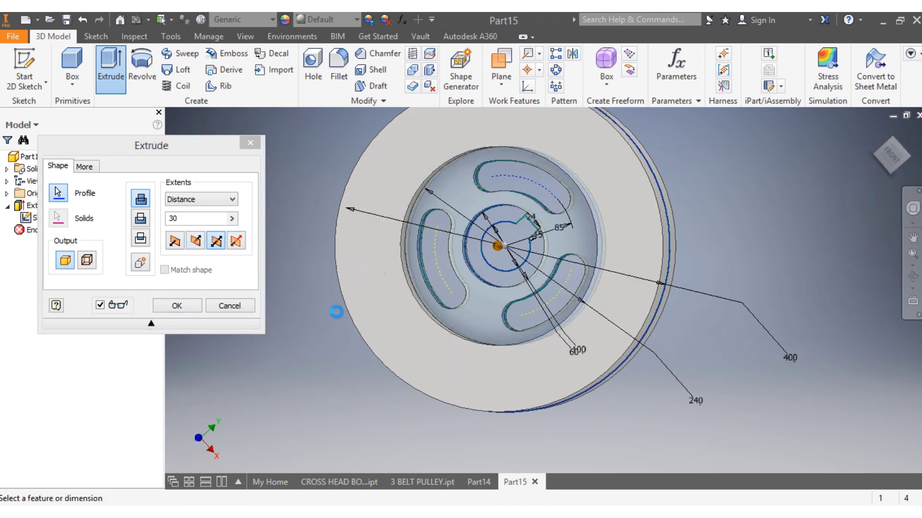
Extrude the hub ring between the keyed 60 mm bore and the 100 mm circle 100 mm, symmetrically about the sketch plane.
{"action": "left_click", "coordinate": [121, 75]}
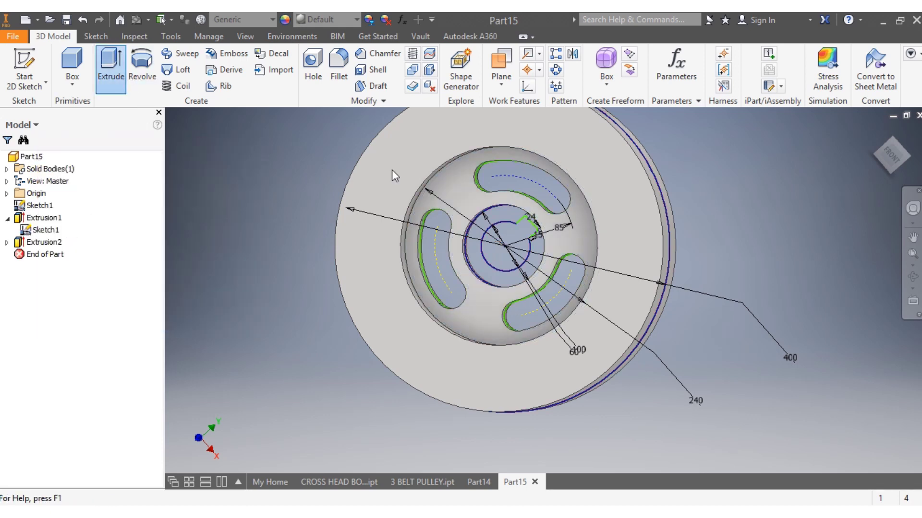
{"action": "left_click", "coordinate": [499, 217]}
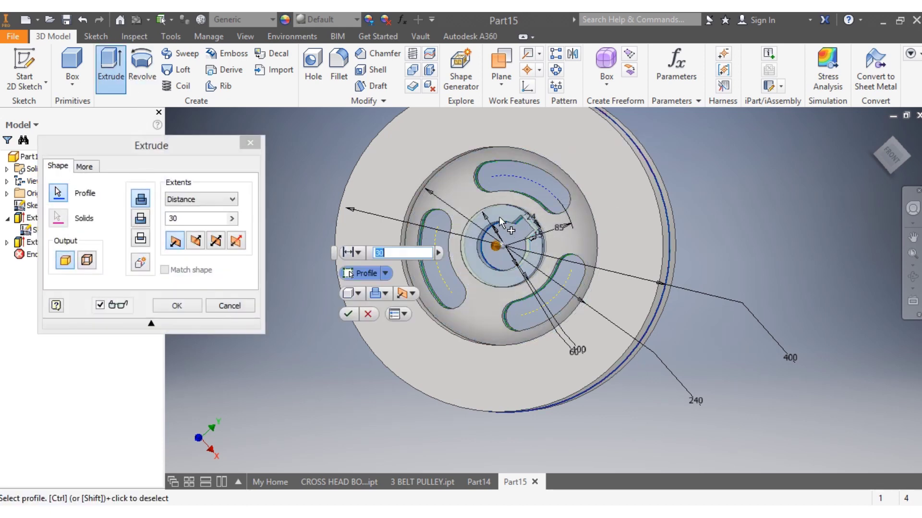
{"action": "type", "text": "1"}
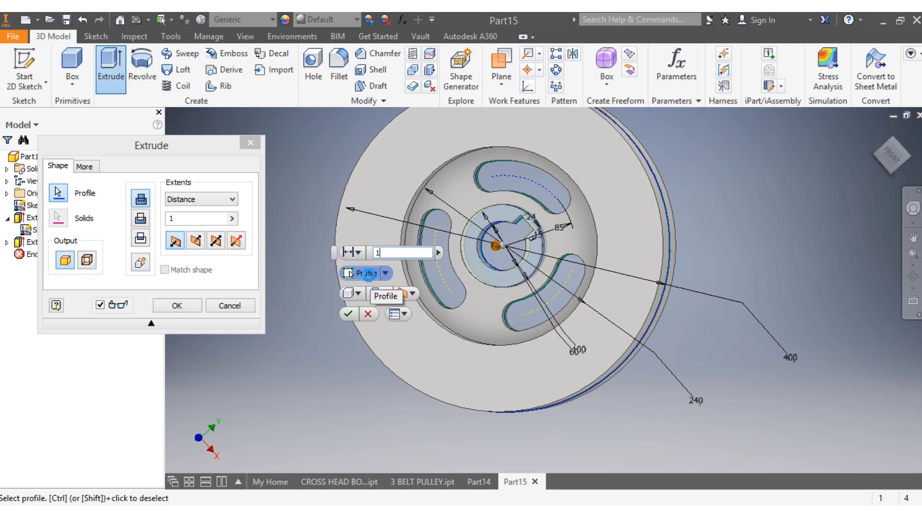
{"action": "type", "text": "00"}
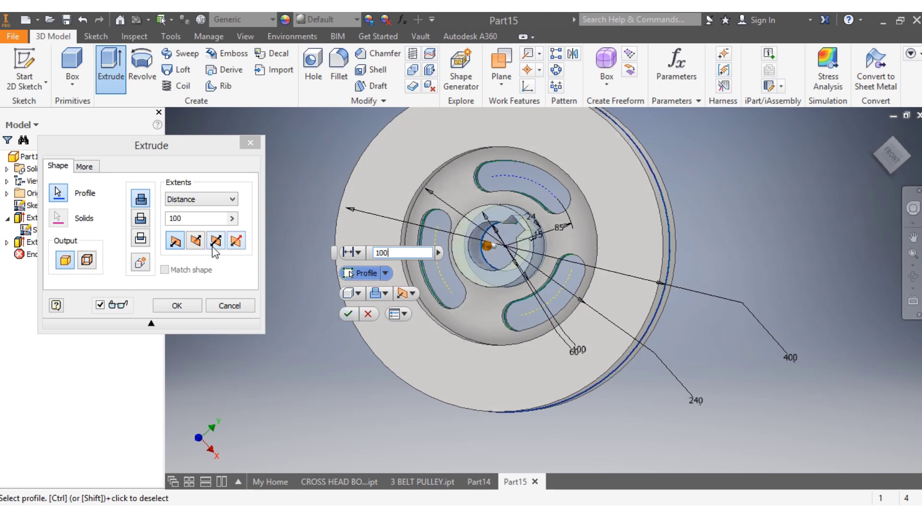
{"action": "left_click", "coordinate": [214, 242]}
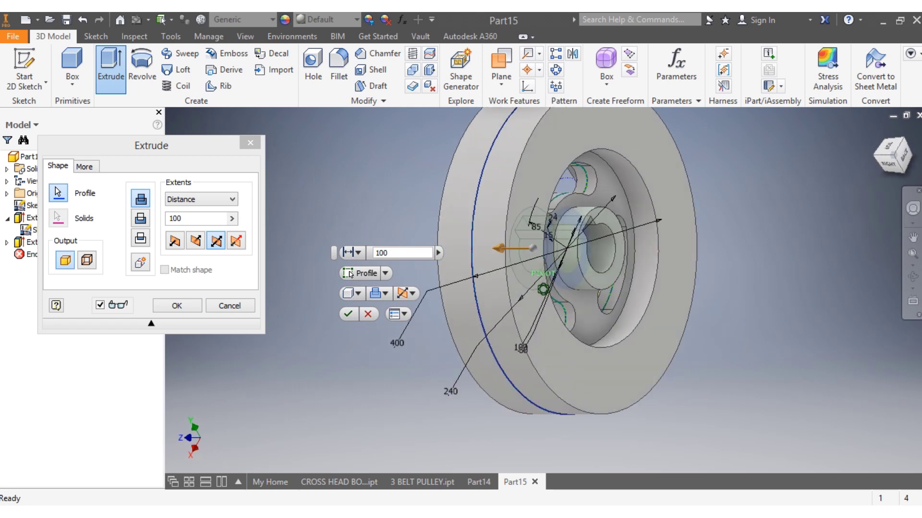
{"action": "left_click", "coordinate": [341, 315]}
{"action": "scroll", "coordinate": [629, 235], "scroll_direction": "down", "scroll_amount": 5}
{"action": "scroll", "coordinate": [684, 220], "scroll_direction": "up", "scroll_amount": 4}
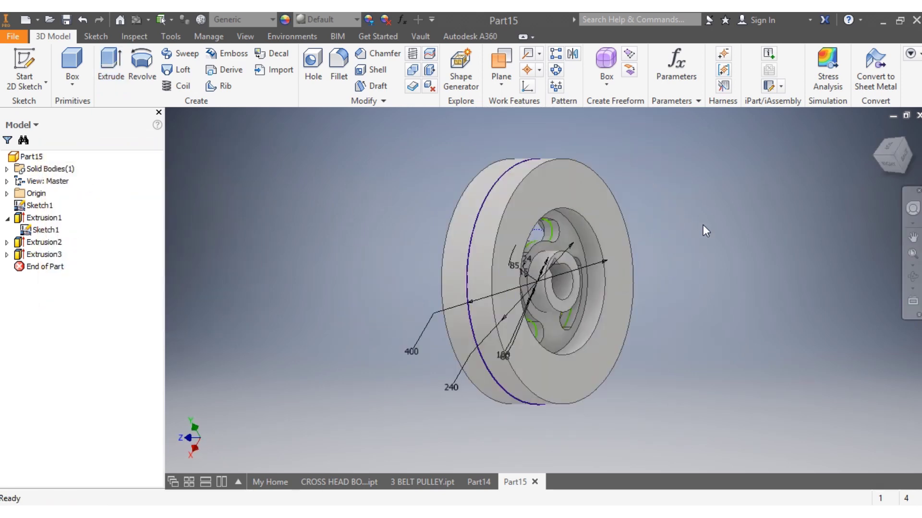
Examine the grooved rim of the finished 3 BELT PULLEY part for reference and return to Part15.
{"action": "scroll", "coordinate": [852, 175], "scroll_direction": "down", "scroll_amount": 2}
{"action": "left_click", "coordinate": [889, 163]}
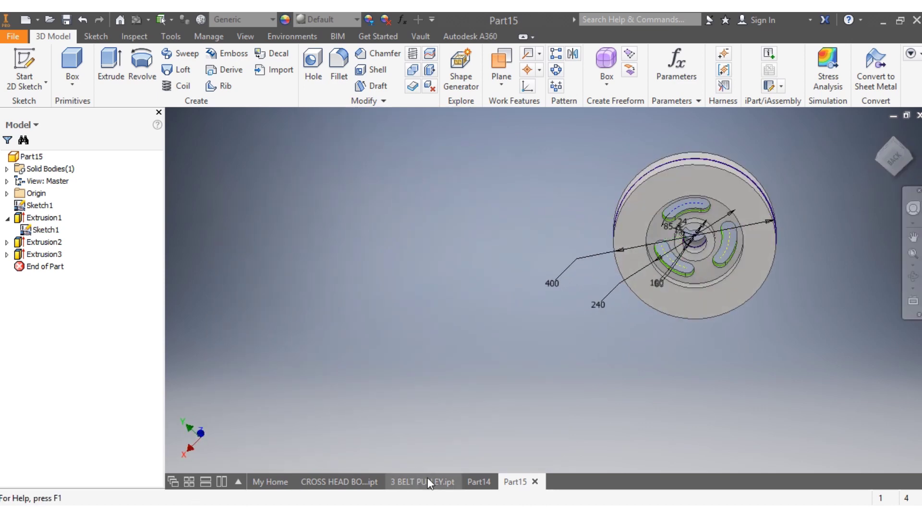
{"action": "left_click", "coordinate": [446, 420]}
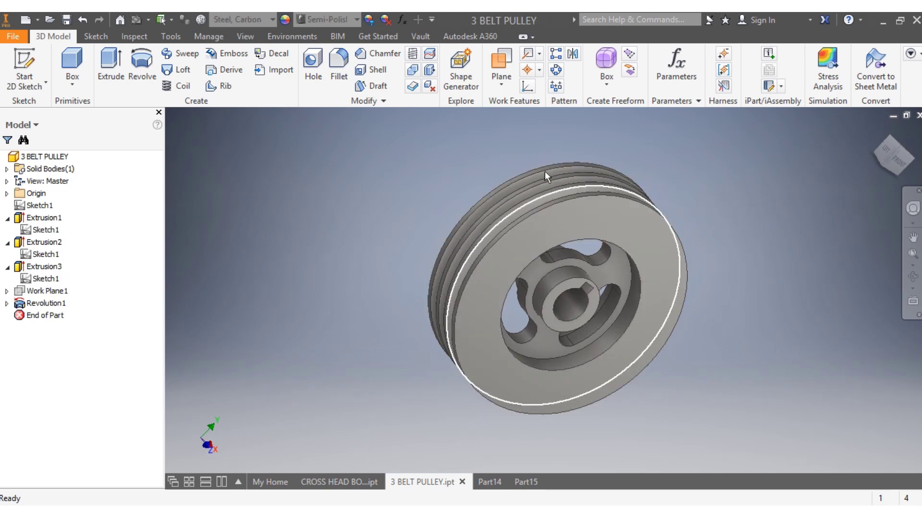
{"action": "left_click", "coordinate": [526, 482]}
{"action": "scroll", "coordinate": [735, 312], "scroll_direction": "up", "scroll_amount": 3}
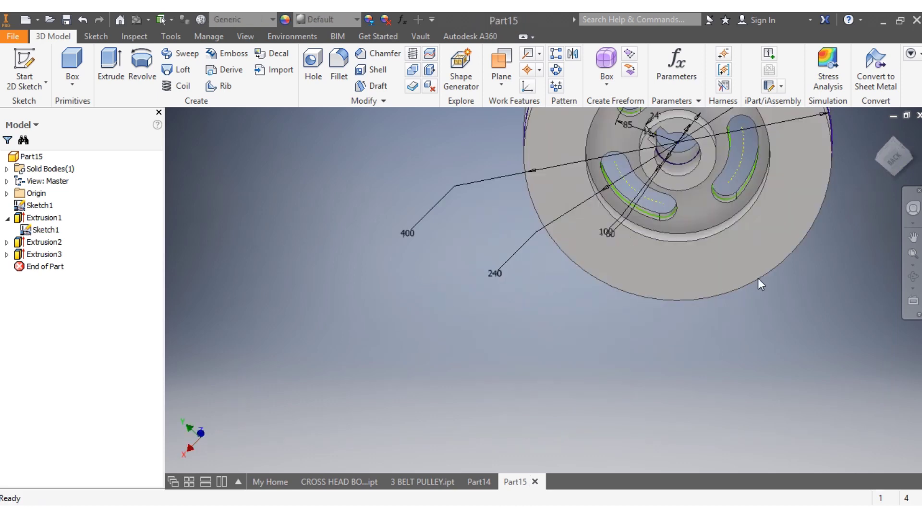
{"action": "scroll", "coordinate": [773, 235], "scroll_direction": "down", "scroll_amount": 4}
{"action": "scroll", "coordinate": [799, 185], "scroll_direction": "up", "scroll_amount": 2}
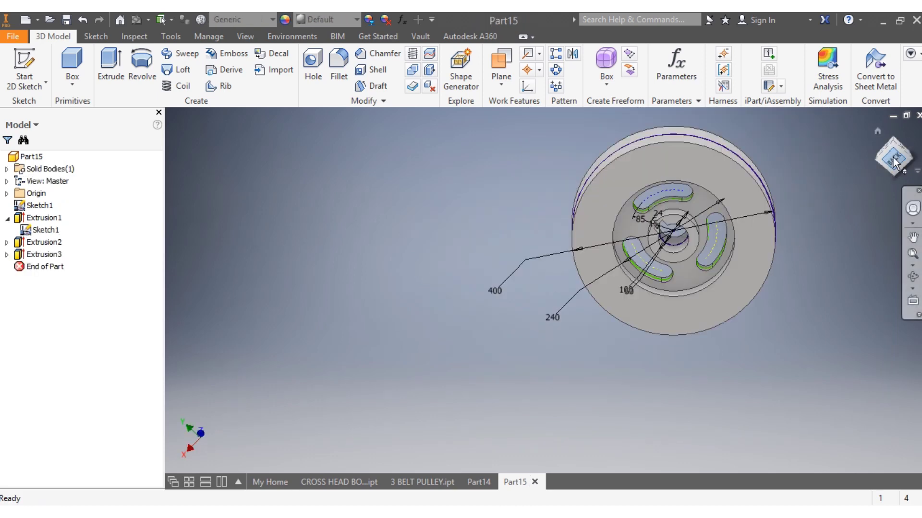
Orient the model to the Left view with the rim standing upright, and expand the part's Origin folder to list its planes.
{"action": "left_click_drag", "start_coordinate": [893, 157], "coordinate": [800, 160]}
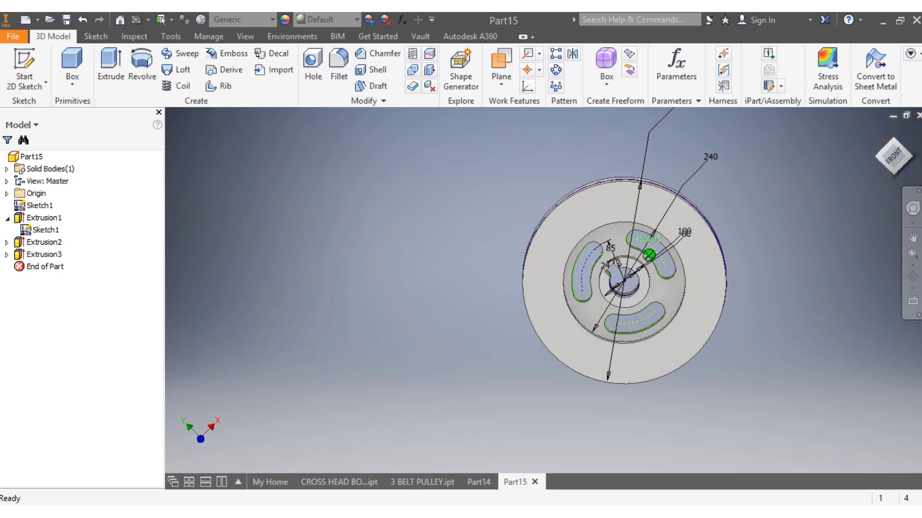
{"action": "left_click", "coordinate": [894, 172]}
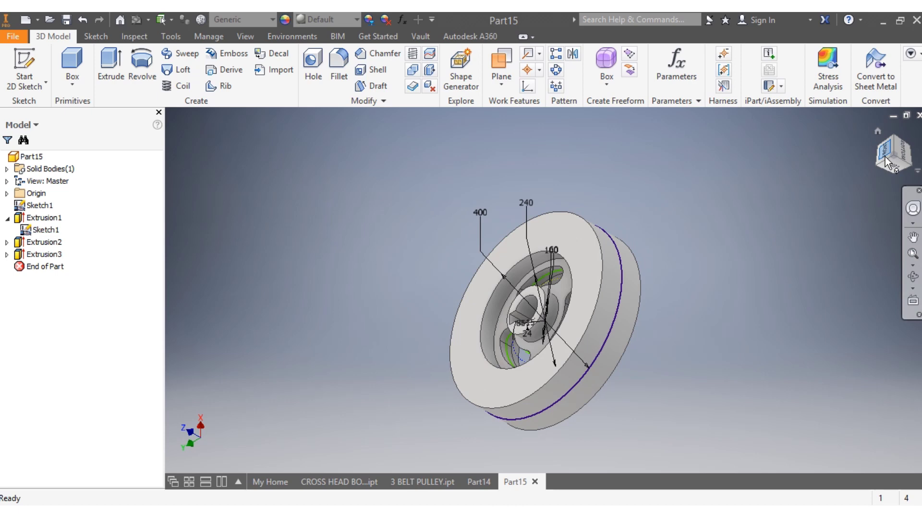
{"action": "left_click", "coordinate": [890, 166]}
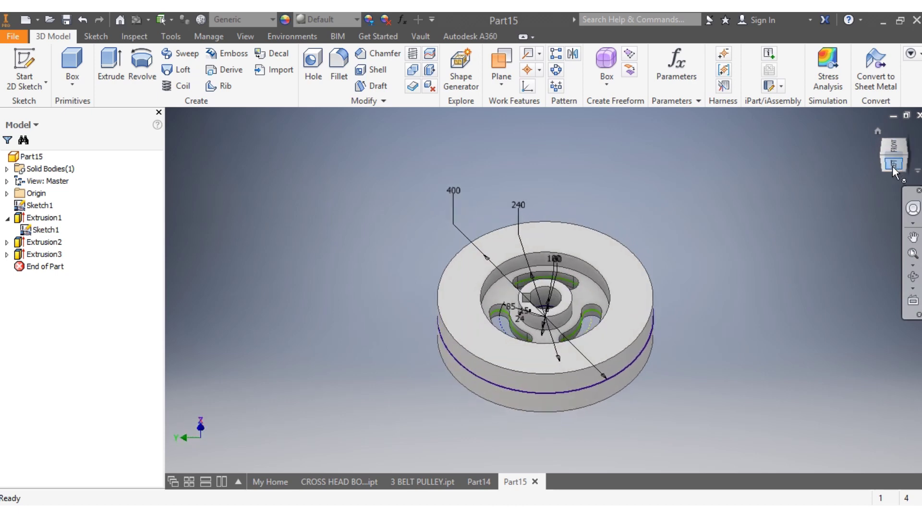
{"action": "left_click", "coordinate": [907, 115]}
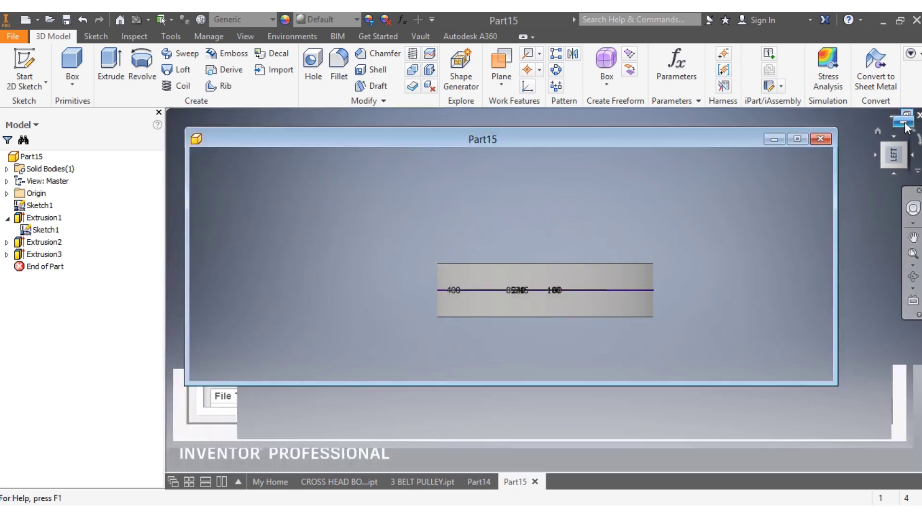
{"action": "left_click", "coordinate": [795, 142]}
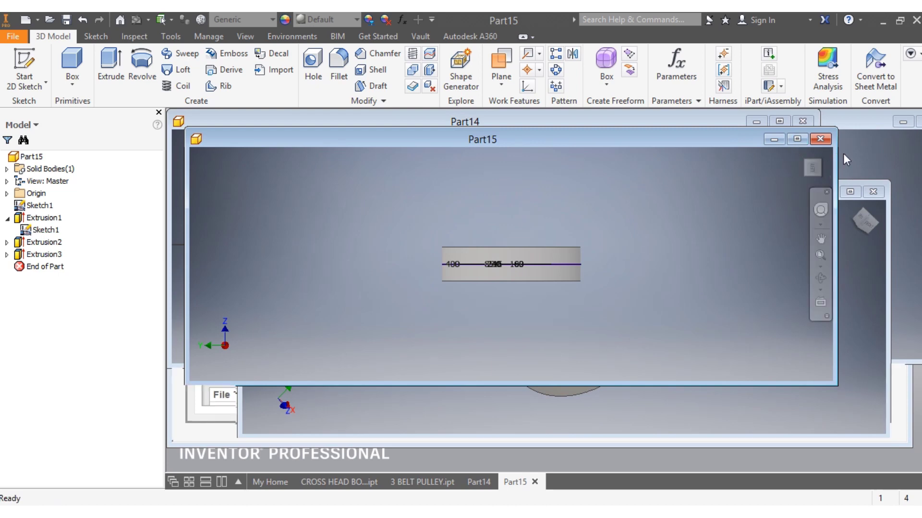
{"action": "left_click", "coordinate": [908, 130]}
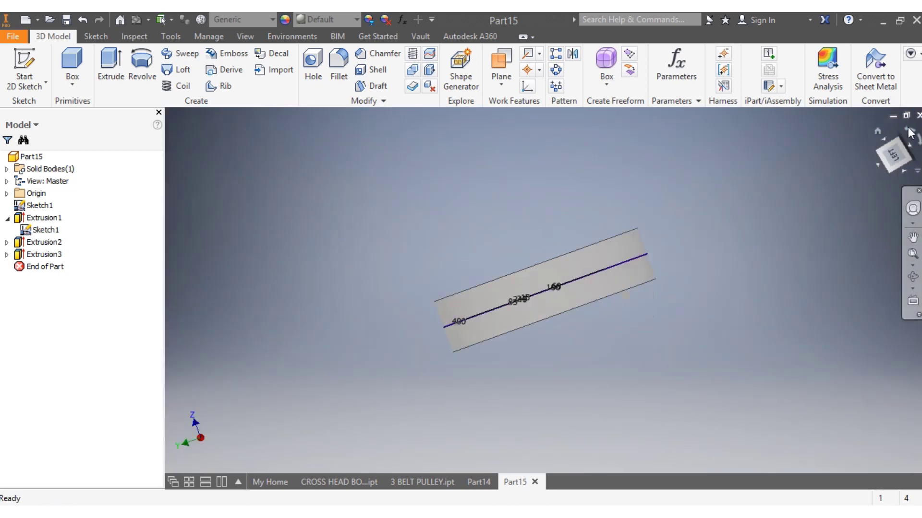
{"action": "left_click", "coordinate": [7, 194]}
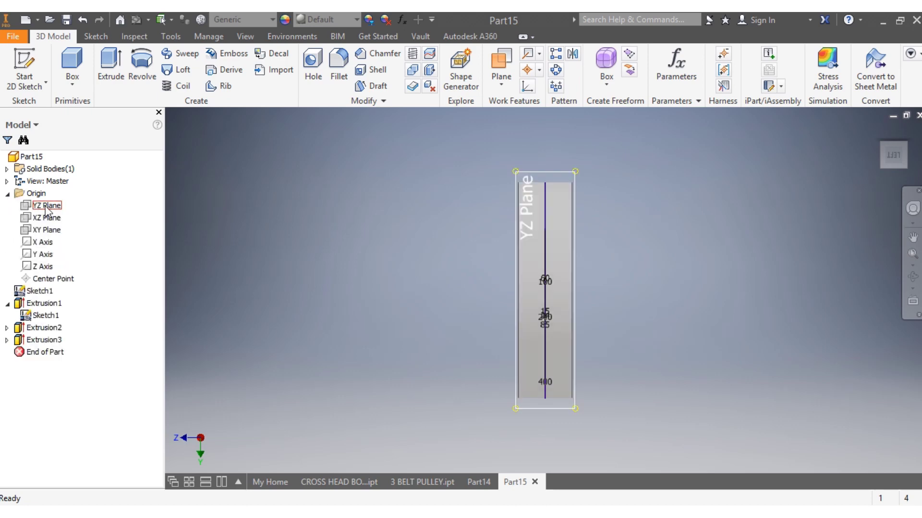